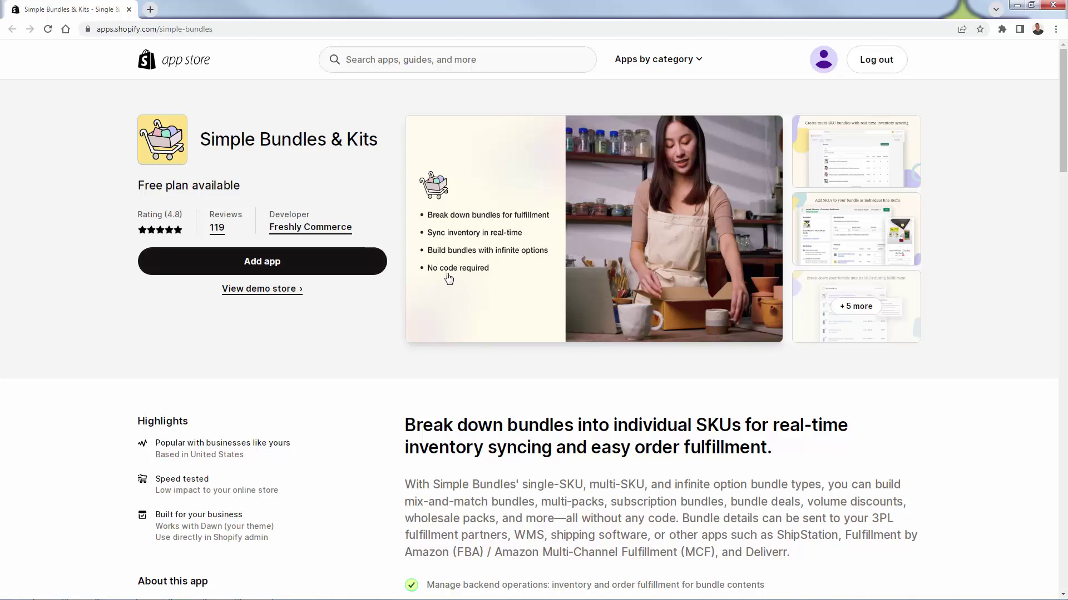
Look through the Simple Bundles & Kits preview images up to the one on products with variant options, and close the gallery.
left_click(483, 240)
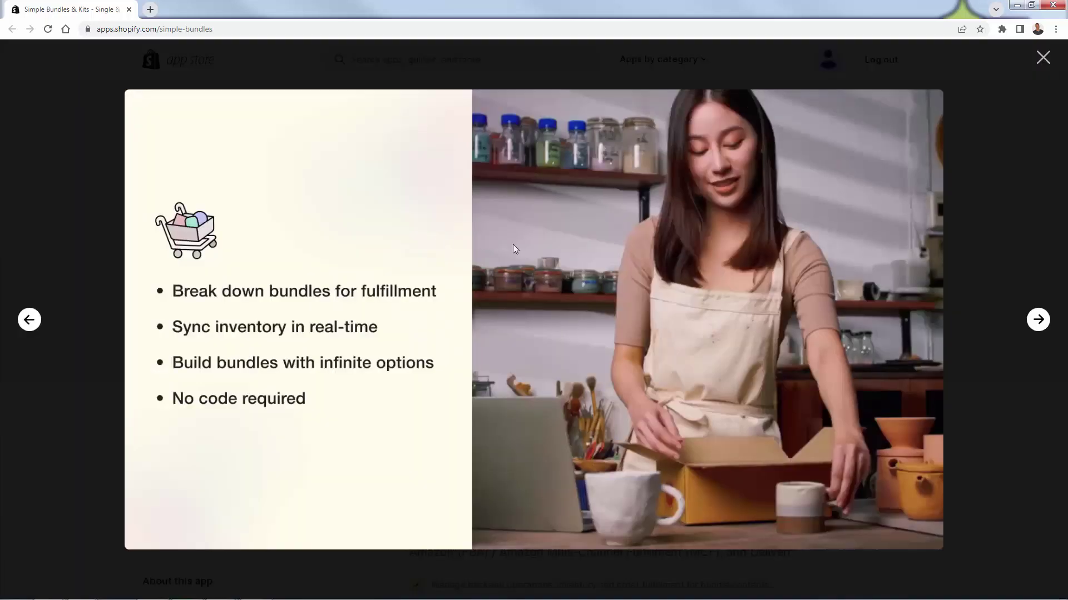
left_click(1030, 325)
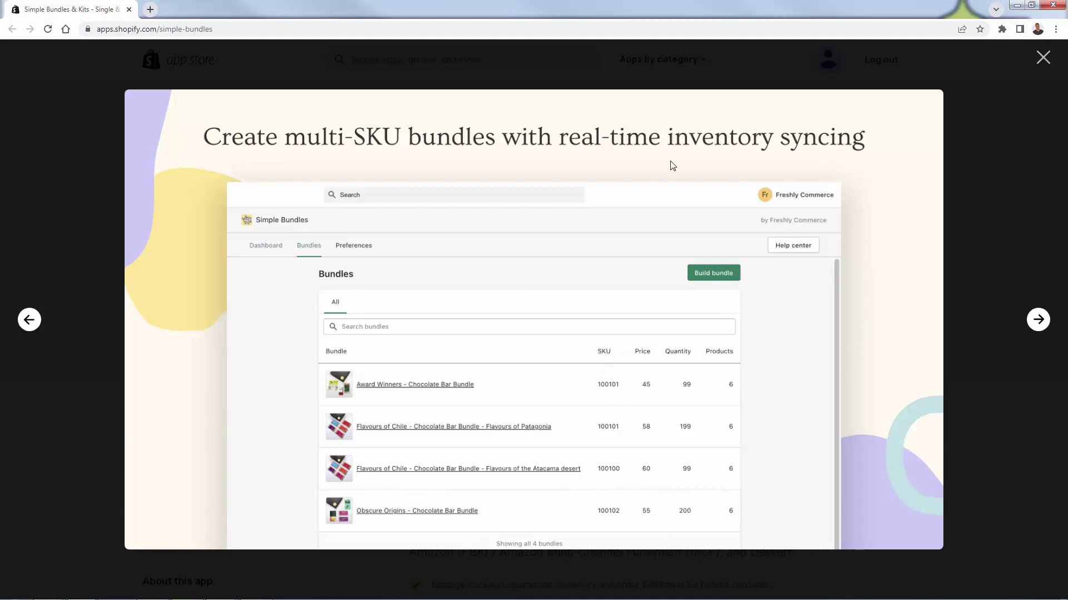
left_click(1039, 322)
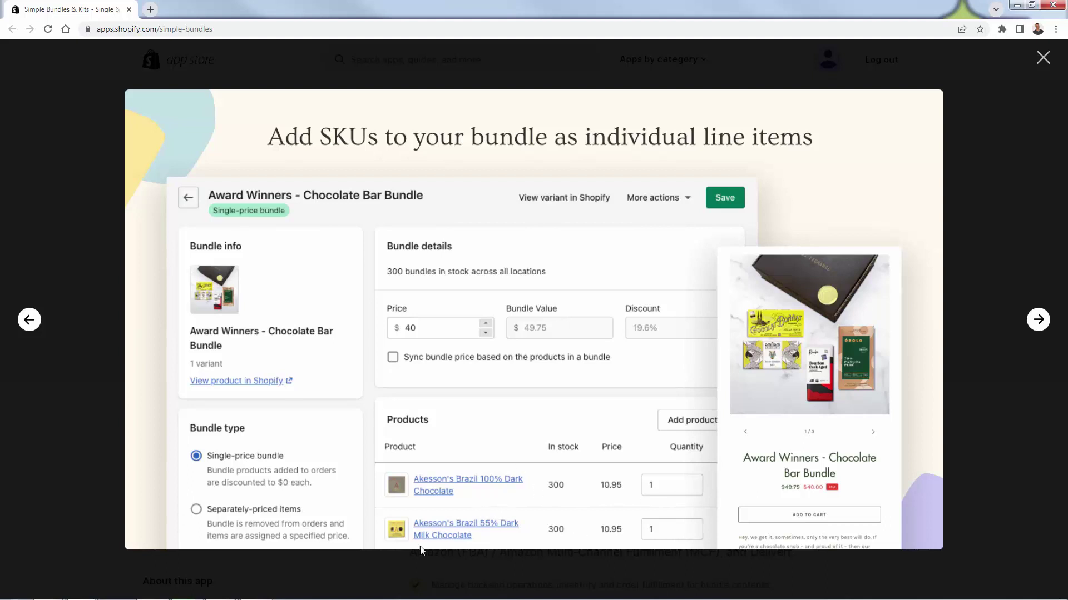
left_click(1038, 320)
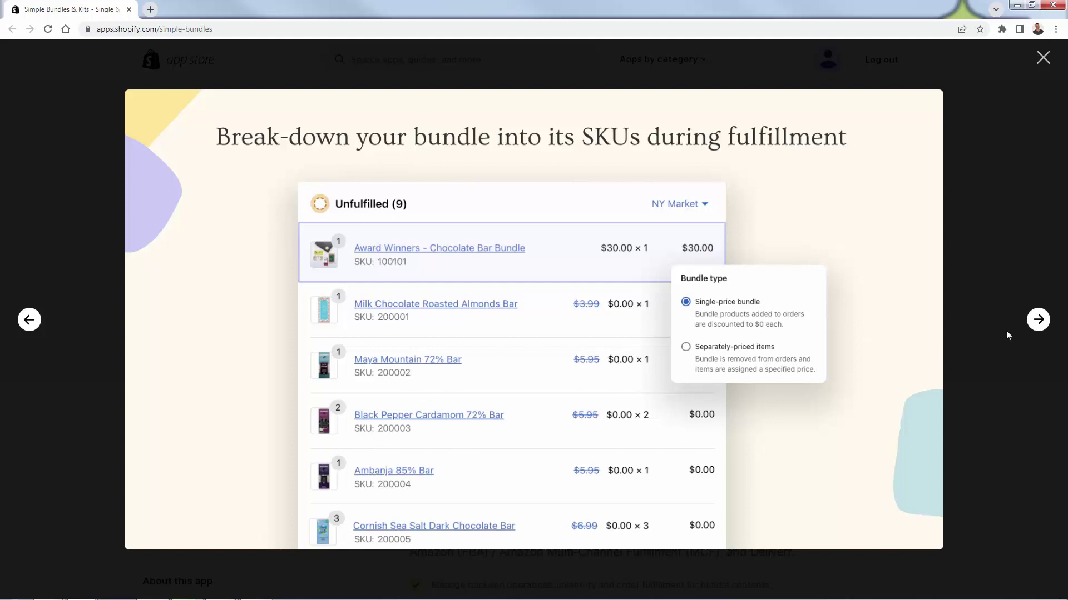
left_click(1038, 321)
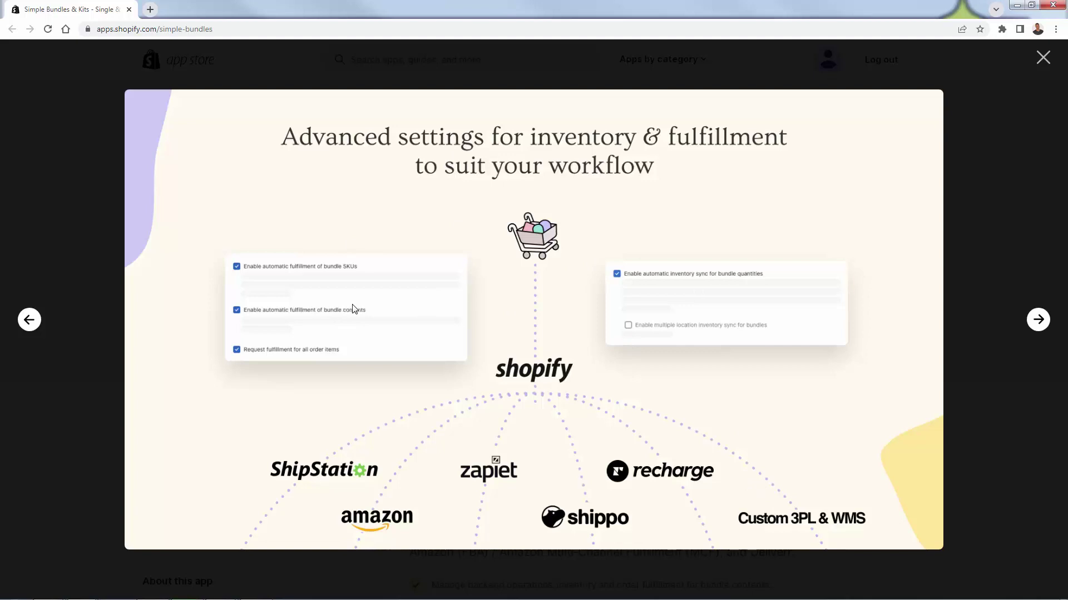
left_click(1039, 321)
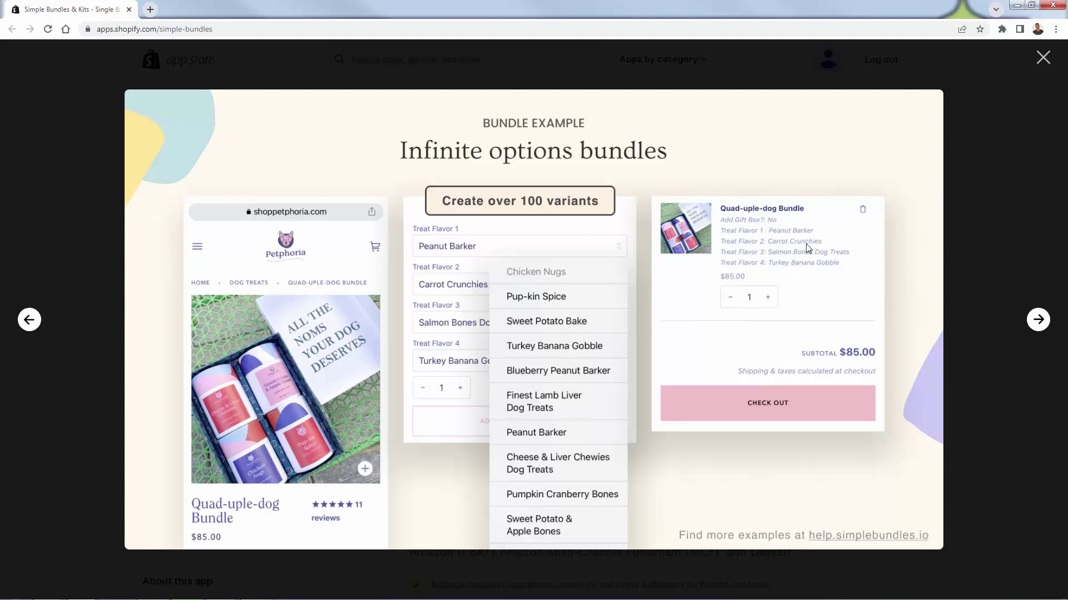
left_click(1034, 325)
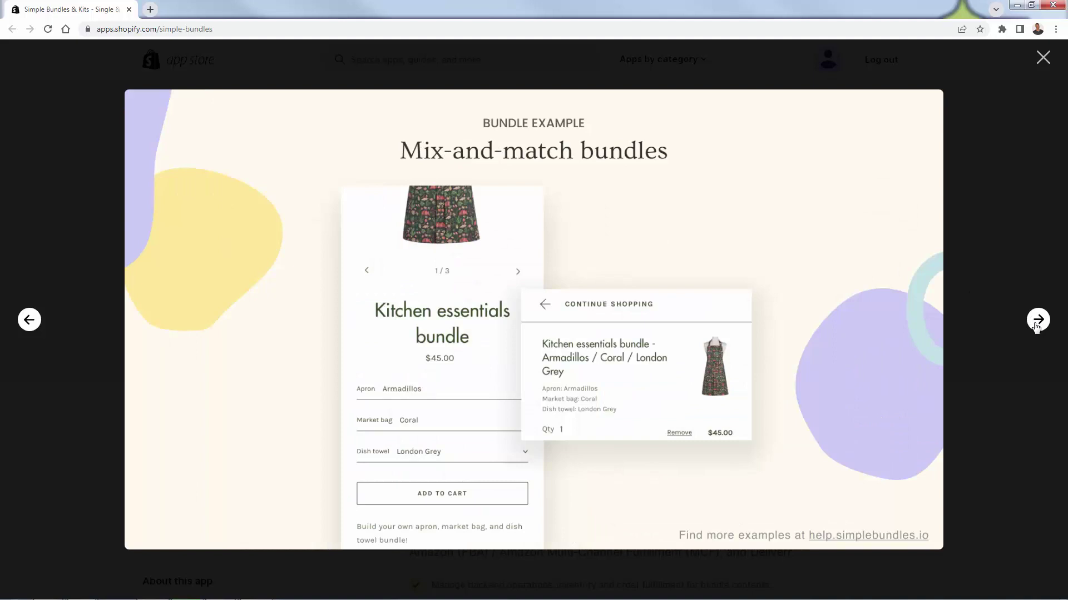
left_click(1036, 324)
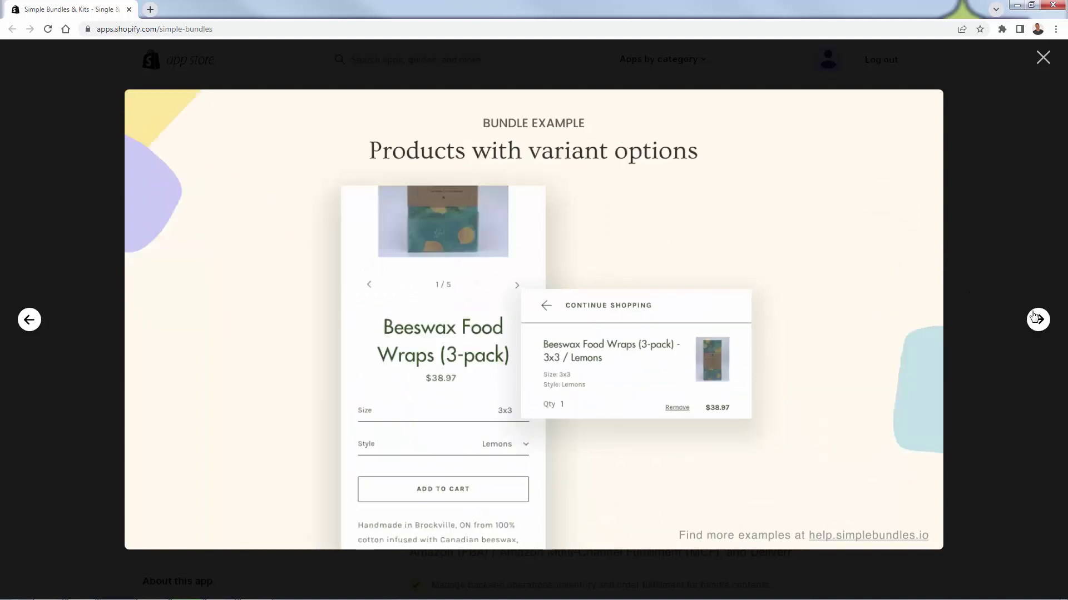
left_click(1042, 58)
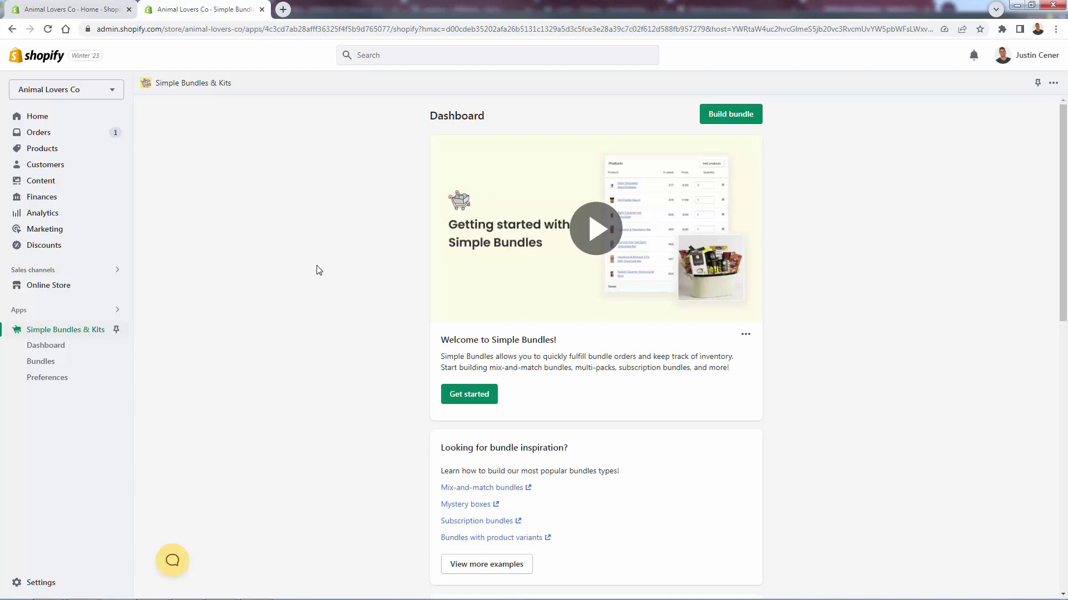
Open the mix-and-match bundles example from the dashboard's bundle inspiration section and return to the dashboard.
scroll(318, 270, "down", 1)
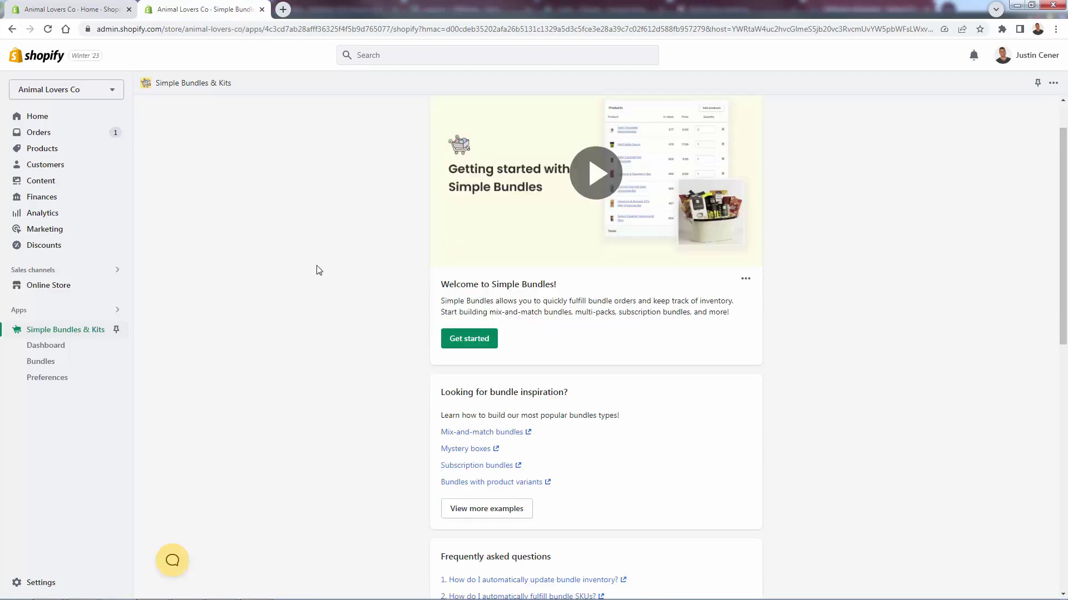
scroll(318, 270, "down", 2)
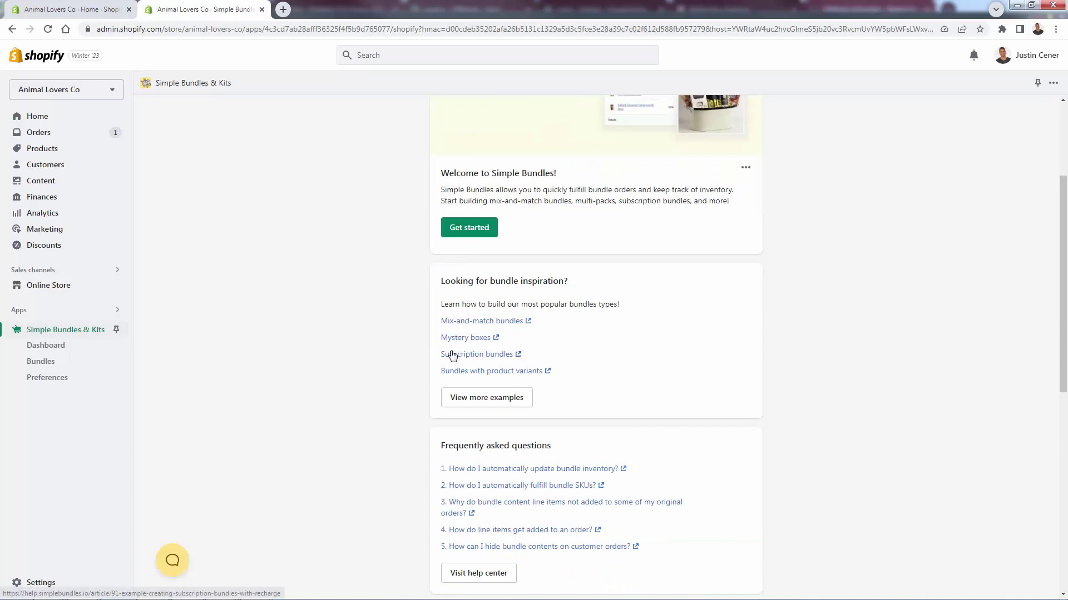
scroll(452, 354, "down", 2)
scroll(453, 355, "up", 3)
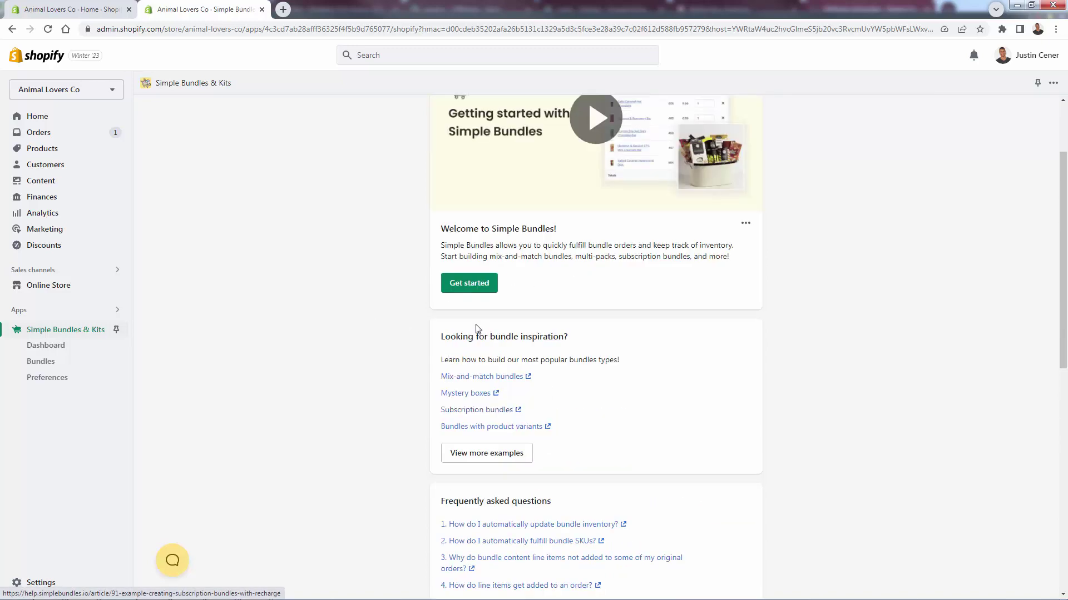
left_click(478, 377)
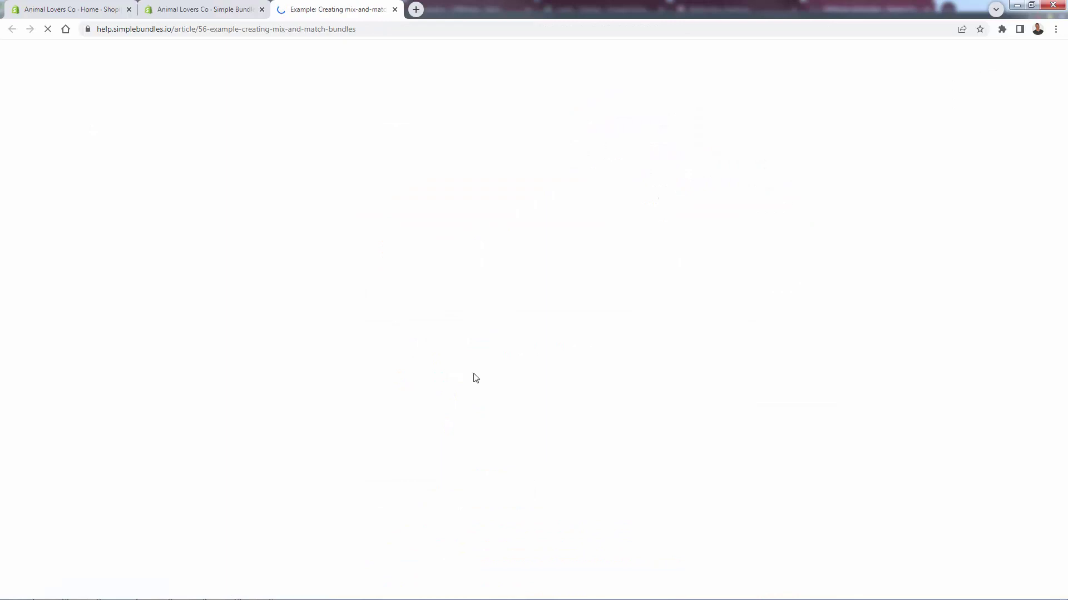
left_click(244, 11)
Review the rest of the dashboard, including the frequently asked questions, support, partner program and recommended app sections.
scroll(443, 378, "down", 4)
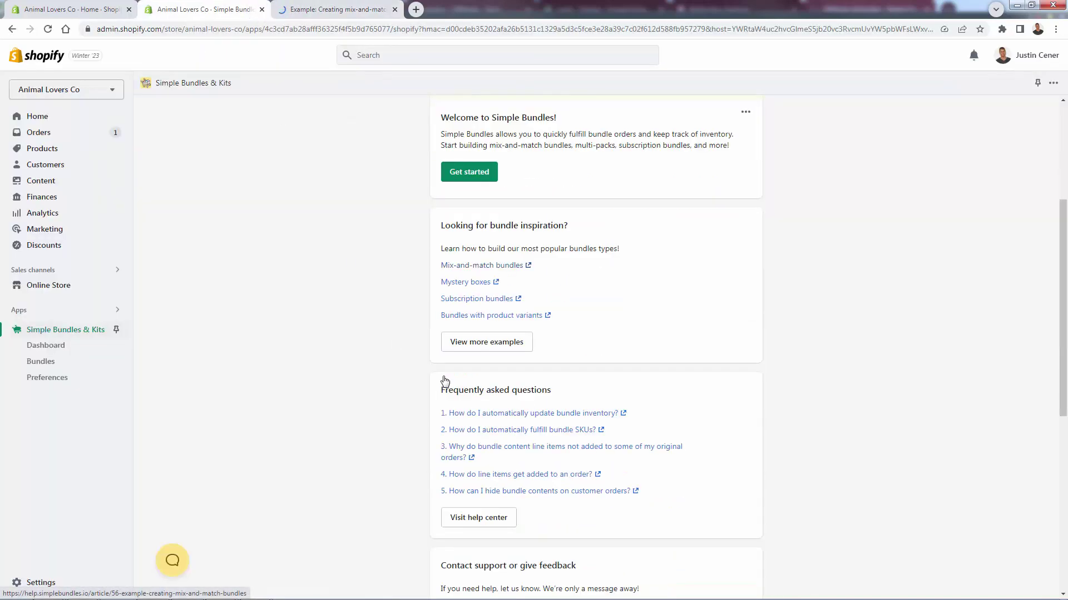
scroll(445, 381, "down", 3)
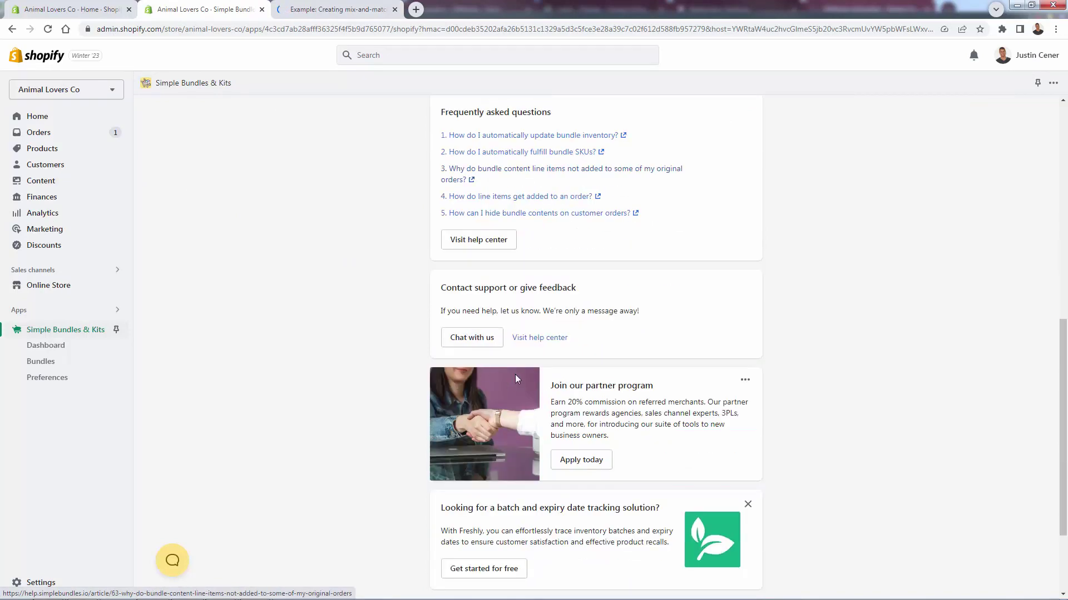
scroll(459, 344, "down", 2)
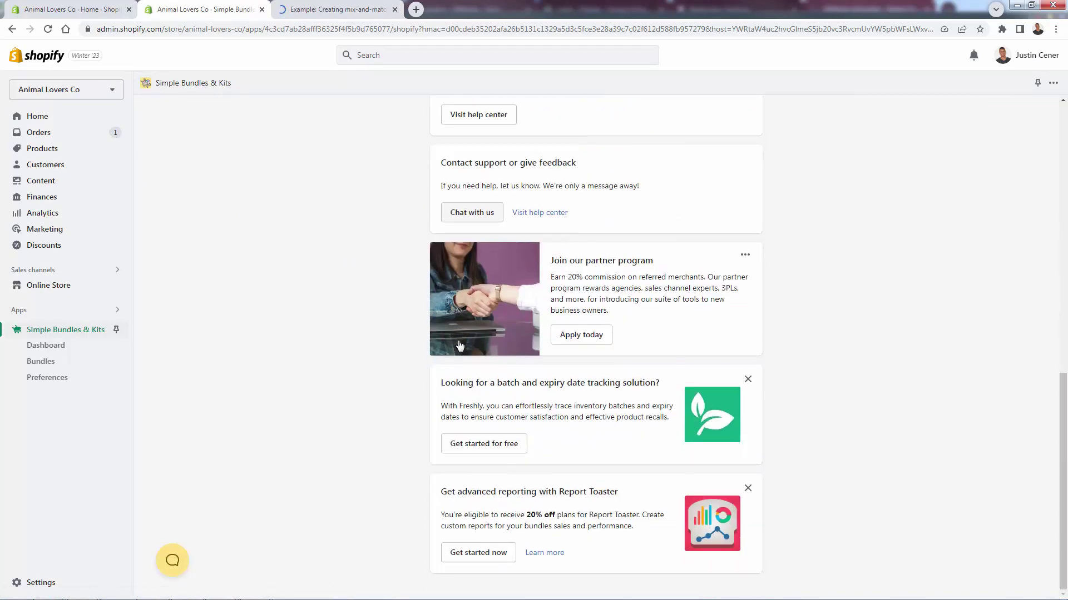
scroll(479, 440, "up", 7)
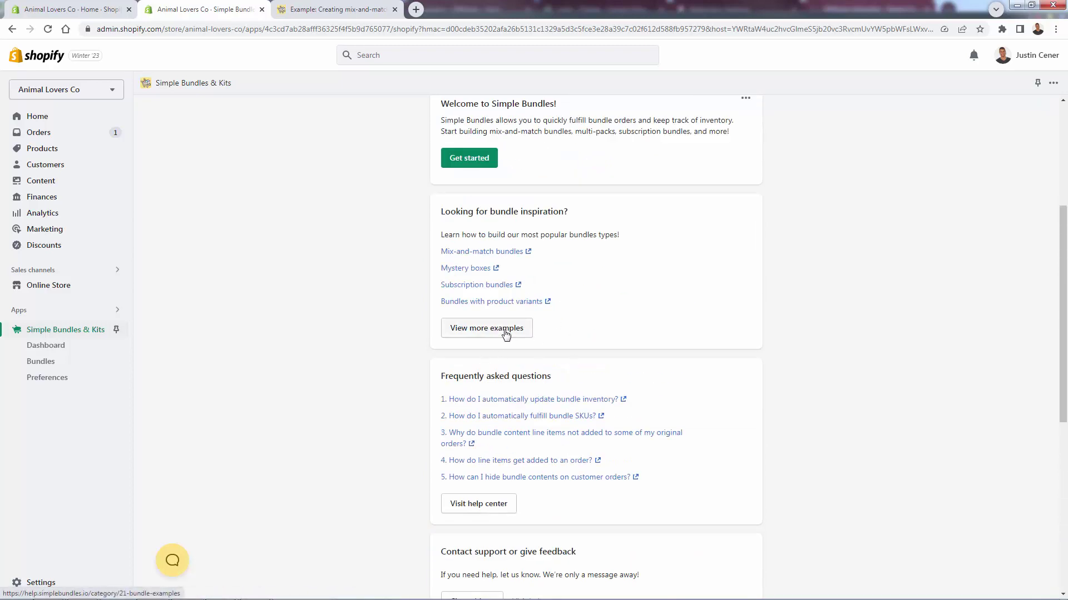
scroll(505, 333, "up", 2)
Read the help article on creating mix-and-match bundles, examining the Kitchen essentials example and the Step 1 instructions on product variants.
left_click(318, 6)
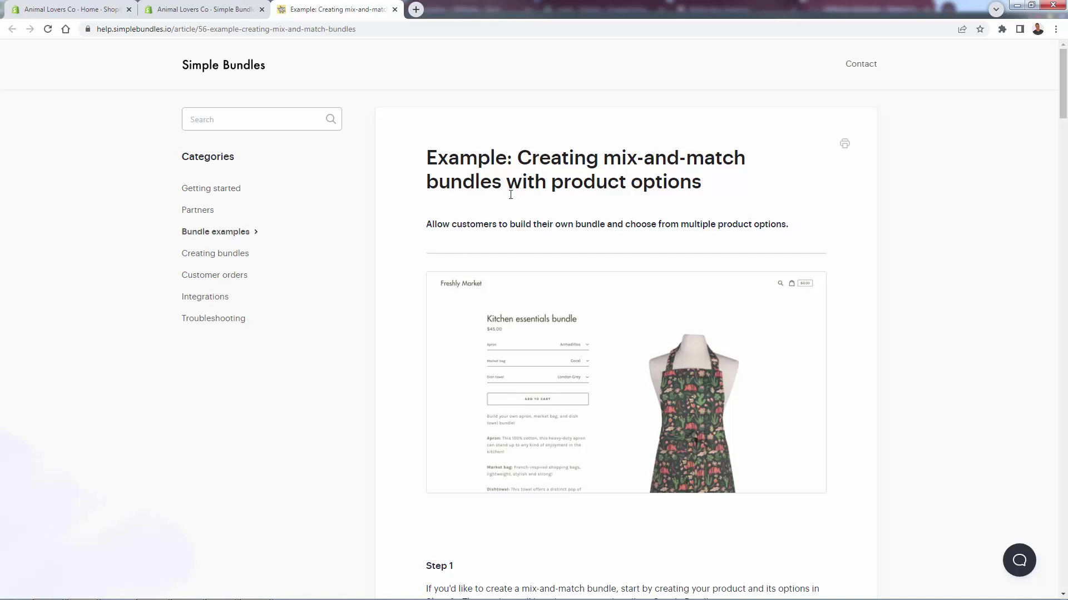
scroll(499, 212, "down", 2)
scroll(501, 213, "down", 1)
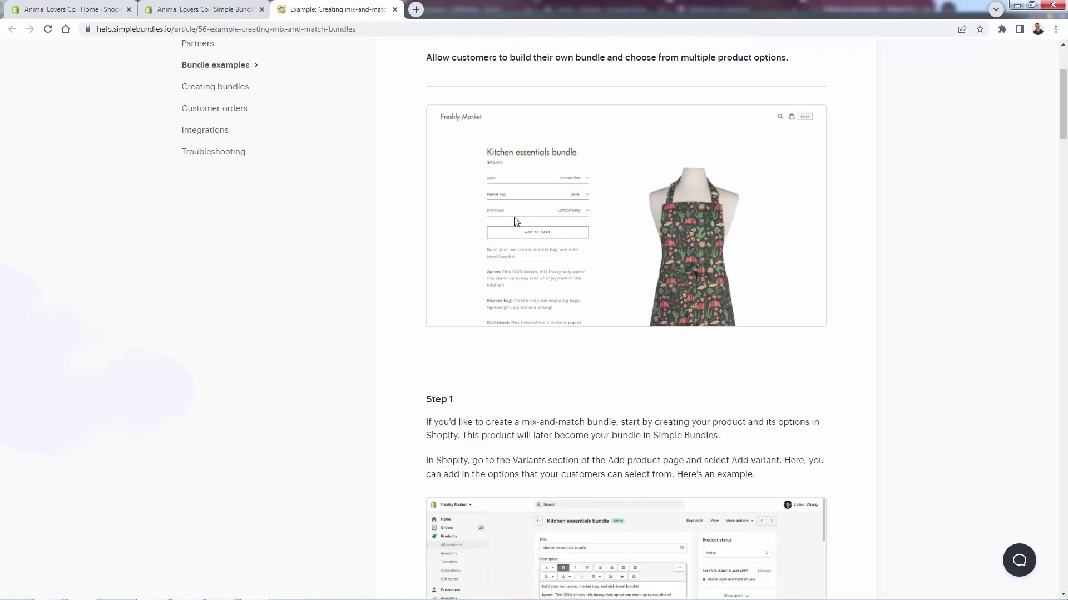
scroll(515, 221, "up", 1)
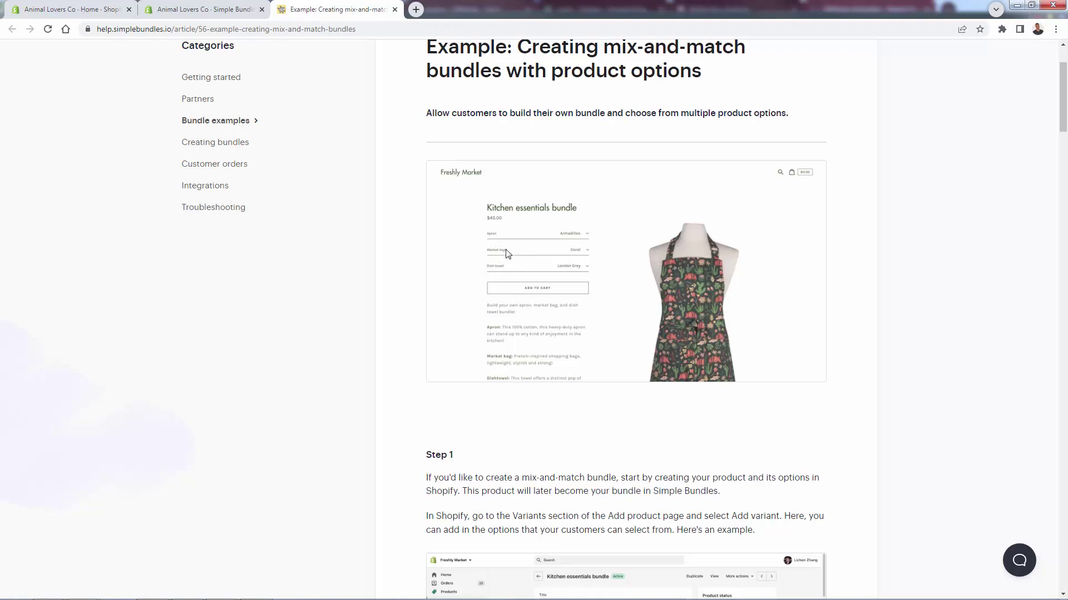
scroll(506, 253, "down", 4)
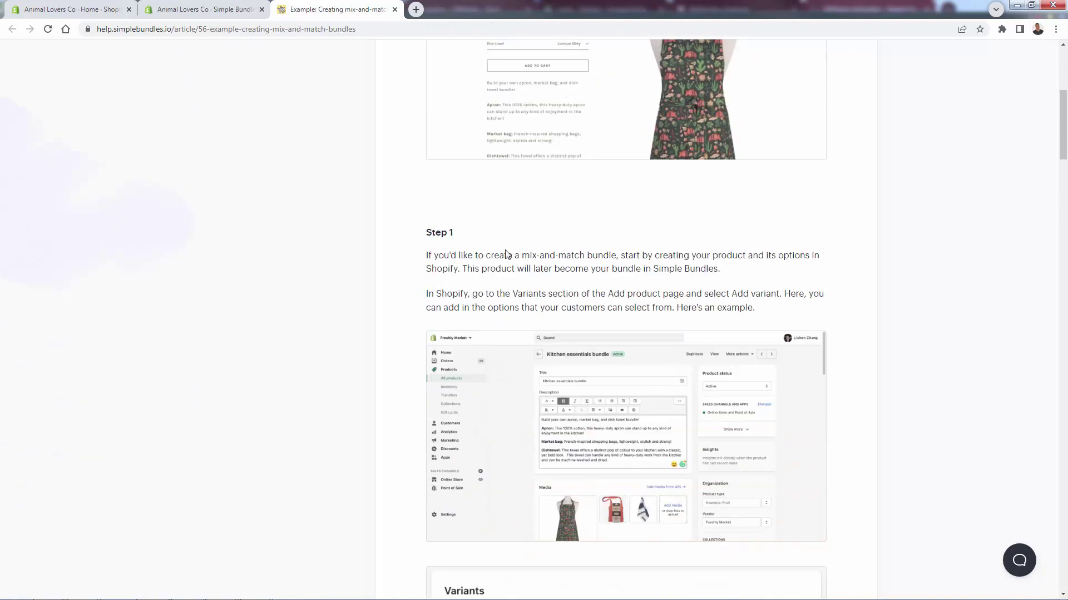
scroll(506, 253, "down", 2)
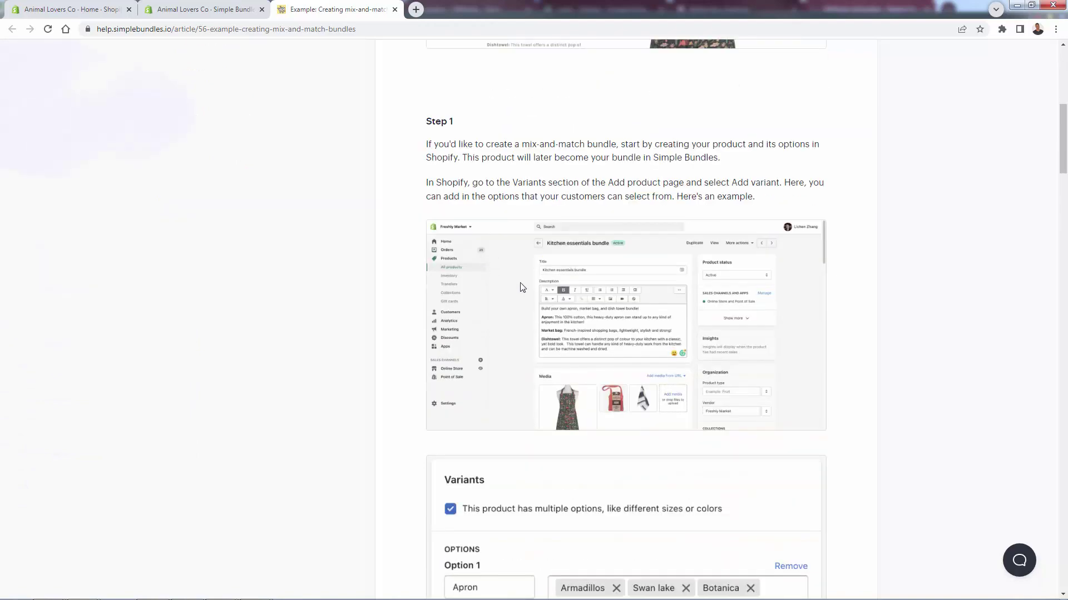
left_click_drag(622, 197, 518, 170)
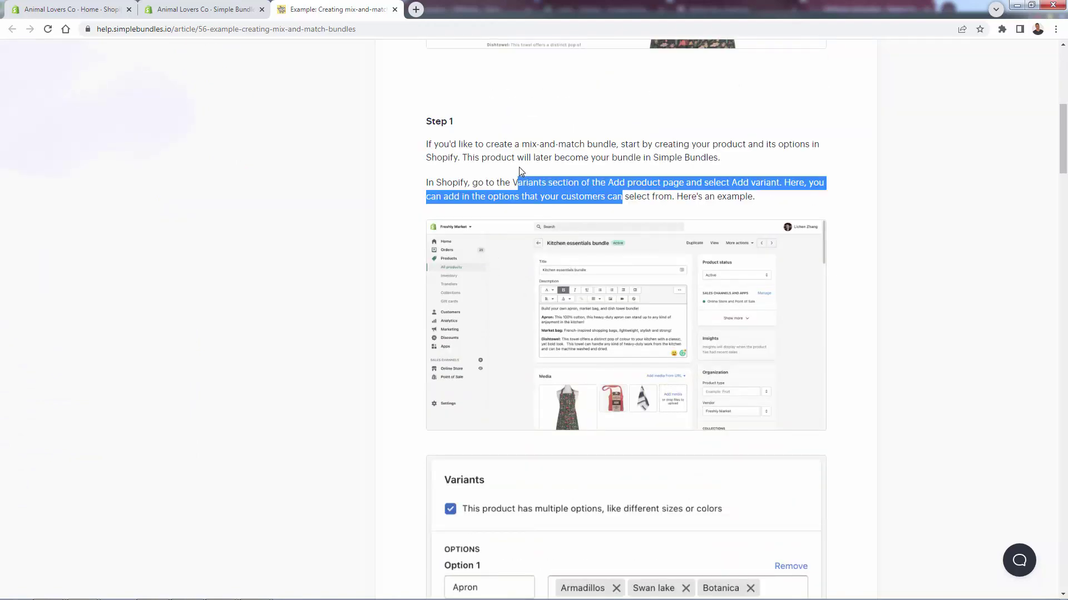
left_click(501, 184)
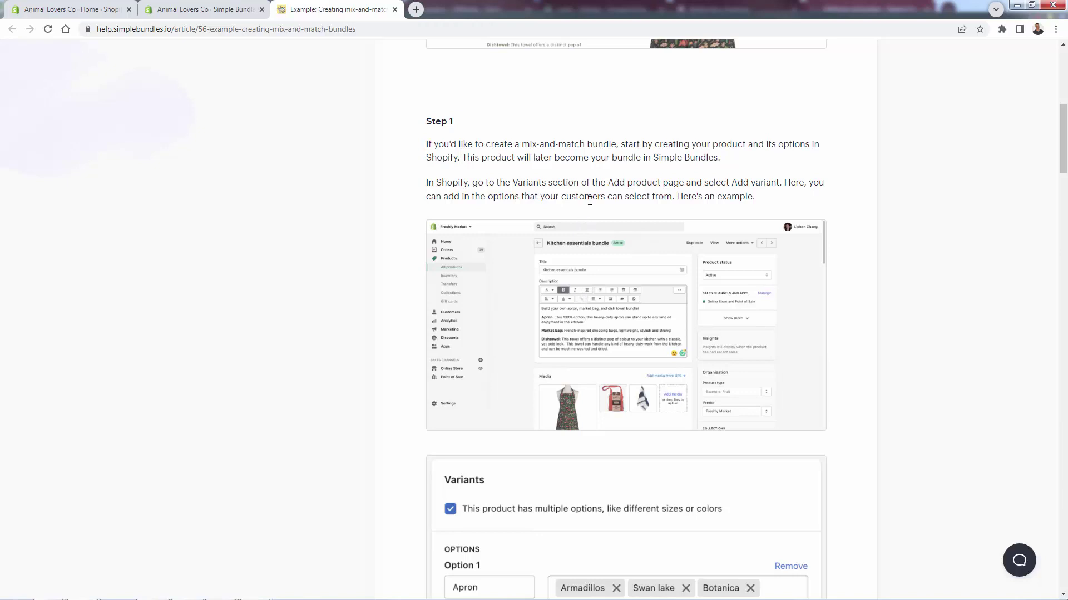
scroll(590, 200, "up", 1)
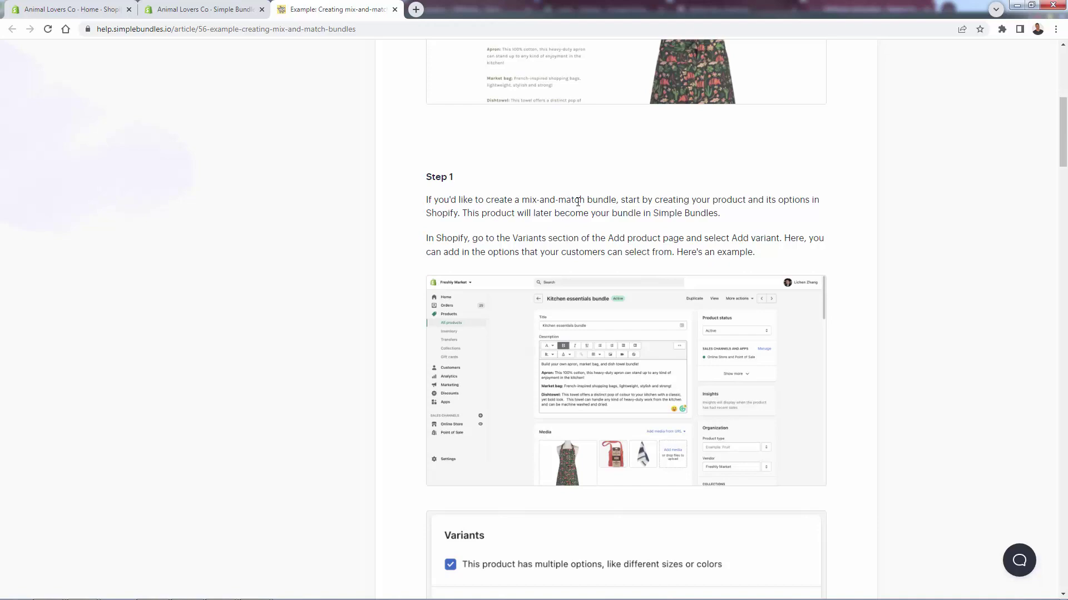
scroll(610, 234, "up", 2)
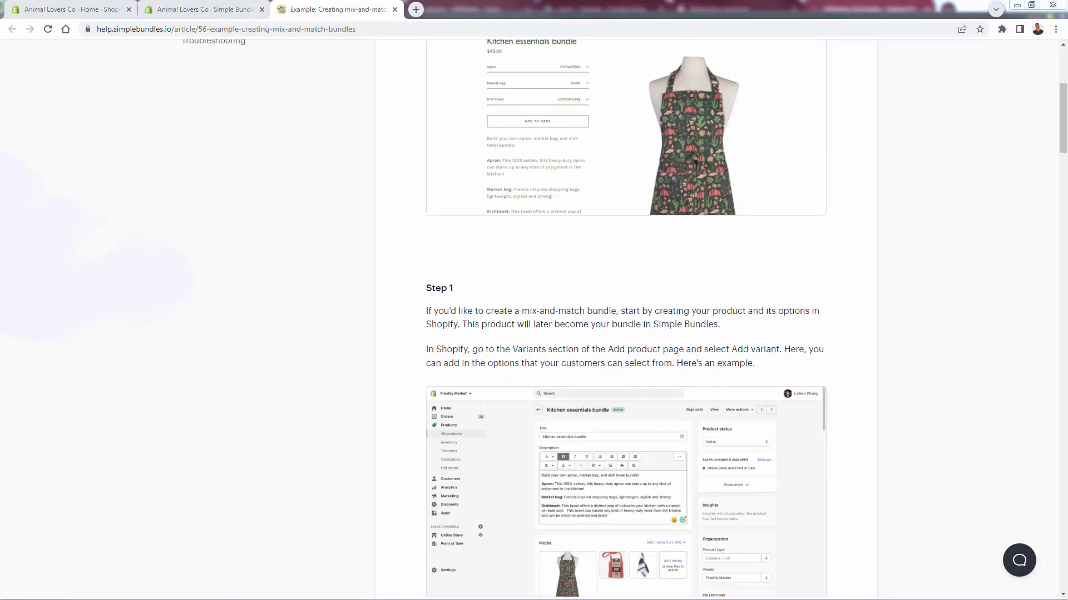
scroll(350, 452, "down", 2)
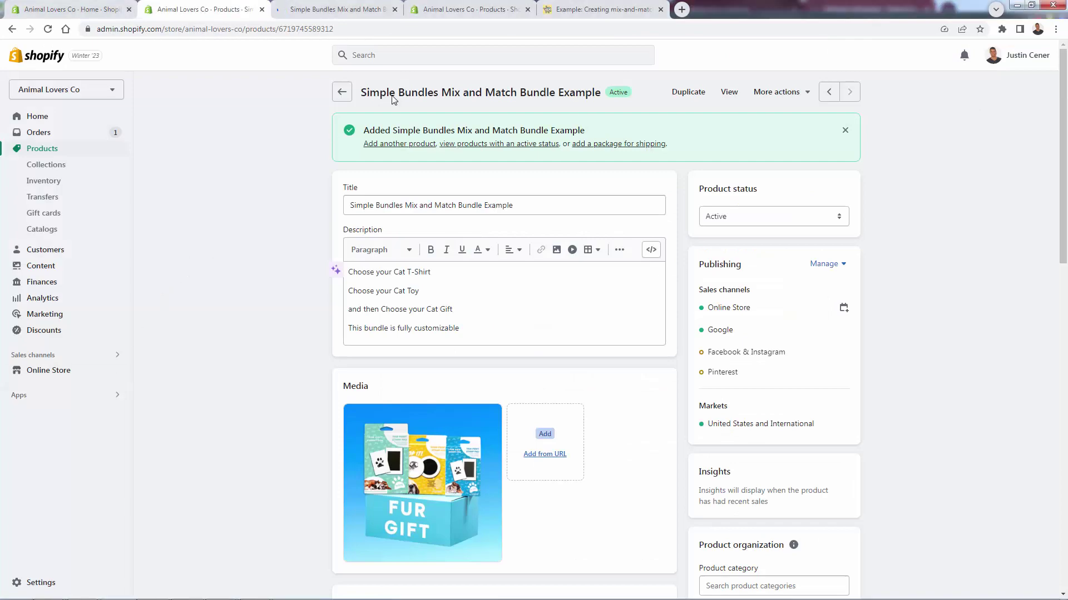
Review the T-shirt, toy and gift variants of the mix-and-match example product and view its storefront page.
scroll(261, 251, "down", 6)
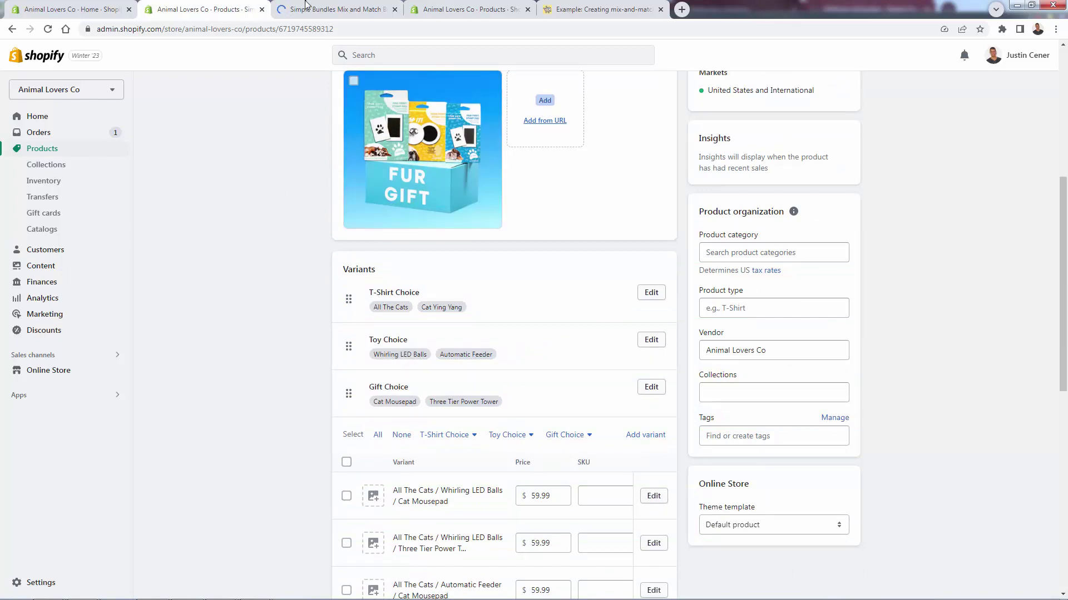
key("ctrl+Tab")
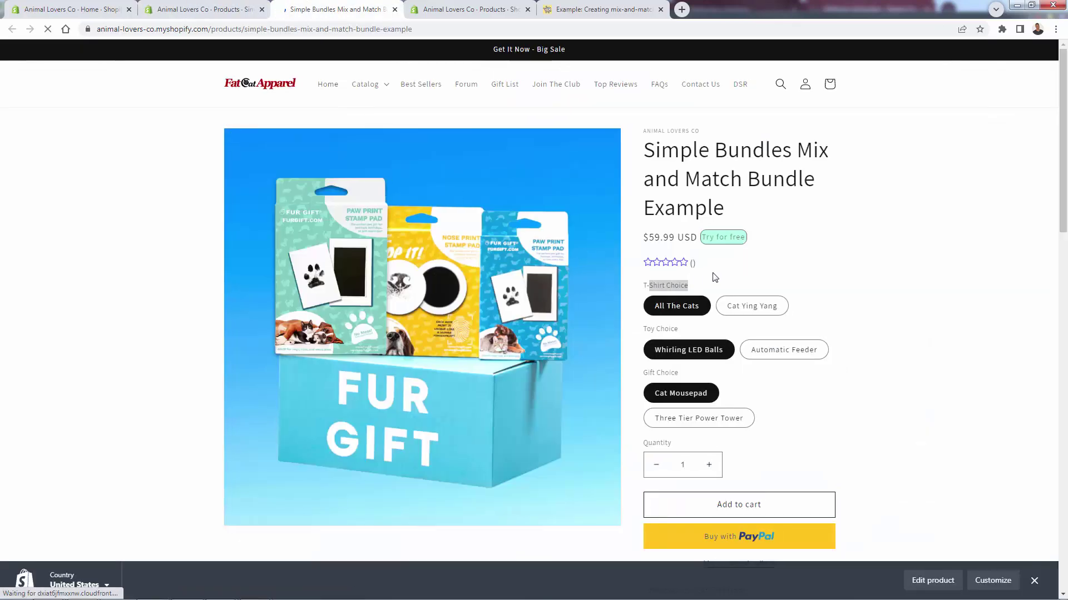
scroll(665, 246, "down", 1)
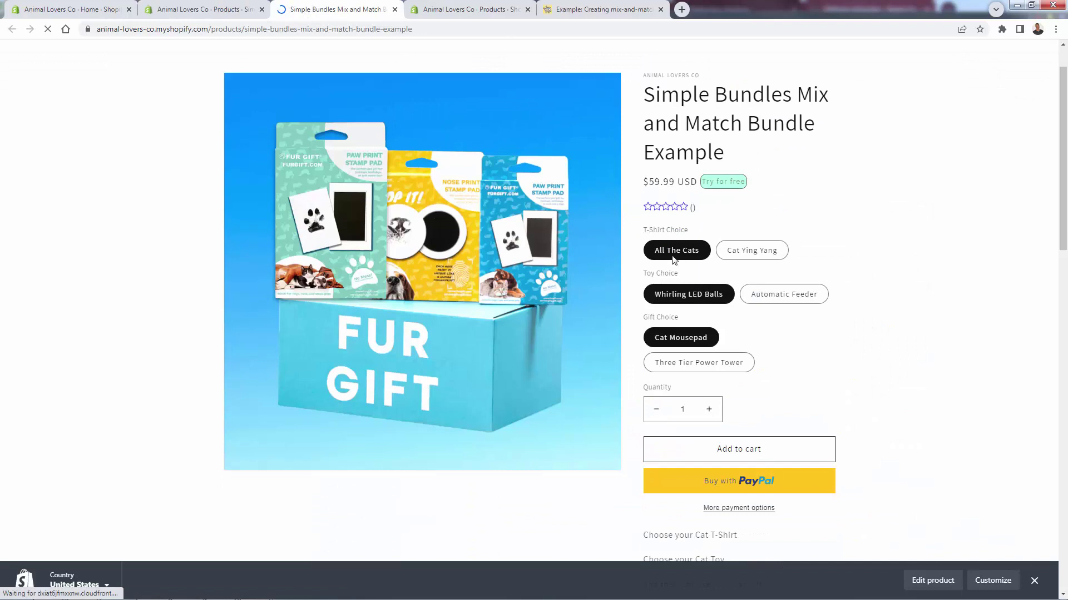
Try Cat Ying Yang, Automatic Feeder and Three Tier Power Tower on the storefront, and switch back to Whirling LED Balls and All The Cats.
left_click(746, 249)
left_click(761, 294)
left_click(695, 365)
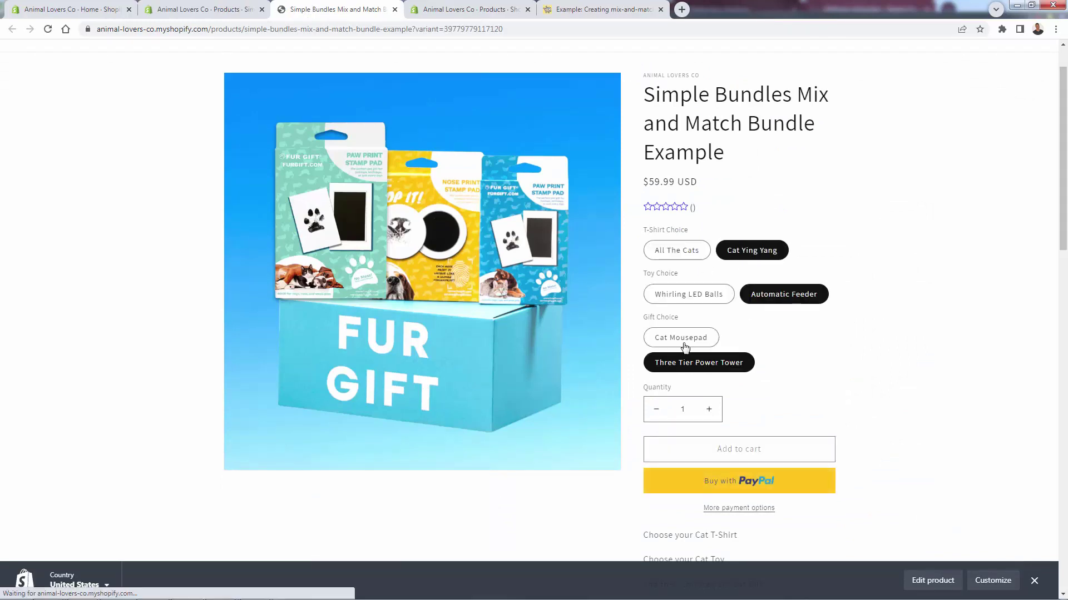
left_click(688, 294)
left_click(673, 251)
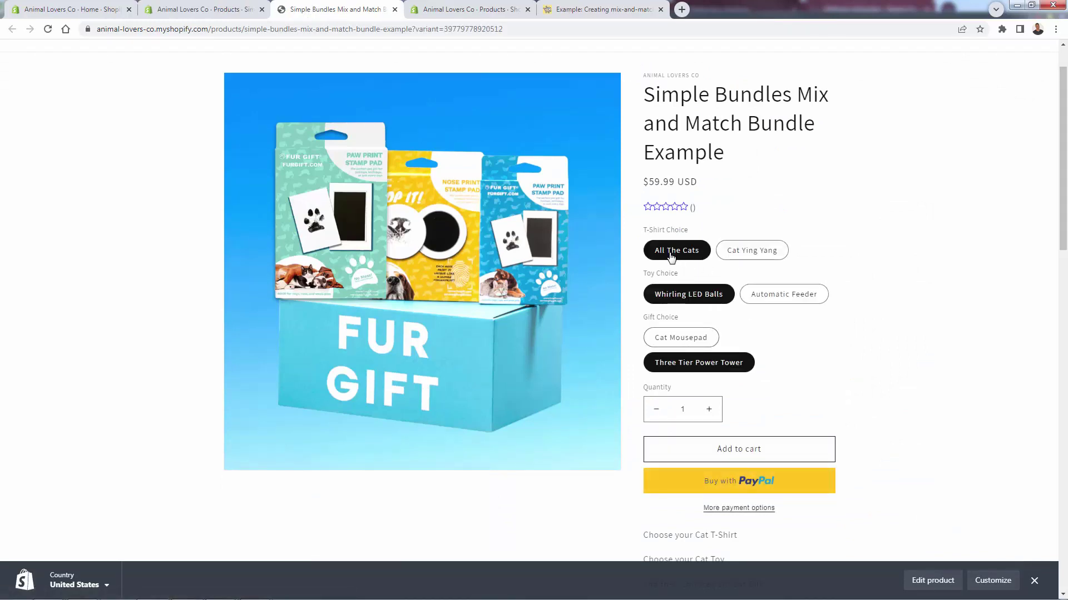
Test switching the T-shirt, toy and gift options, ending on All The Cats, Automatic Feeder and Cat Mousepad.
scroll(715, 269, "up", 1)
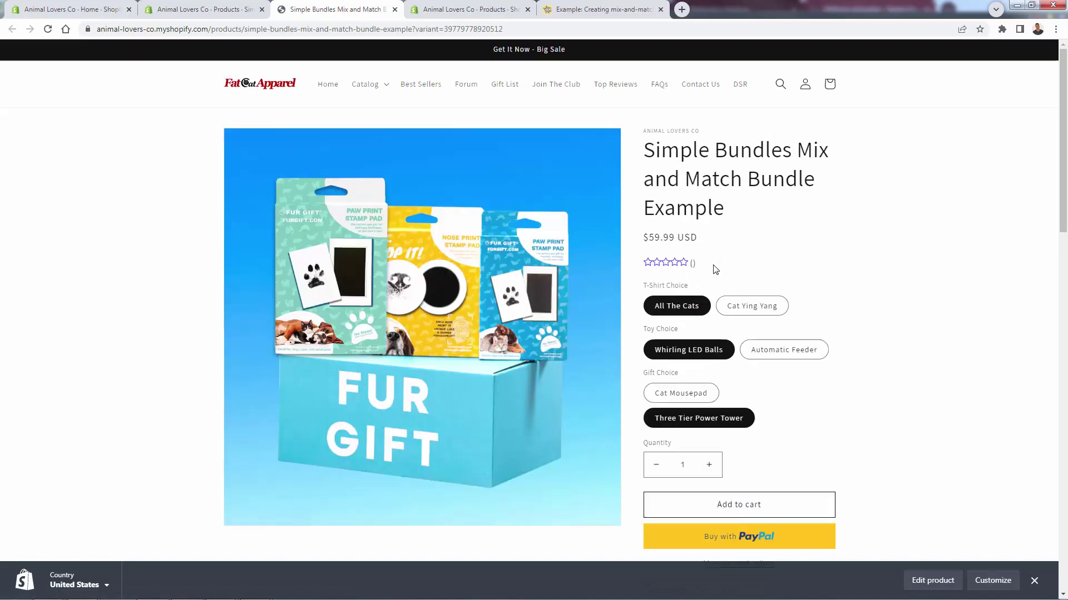
left_click(729, 306)
left_click(689, 308)
left_click(787, 361)
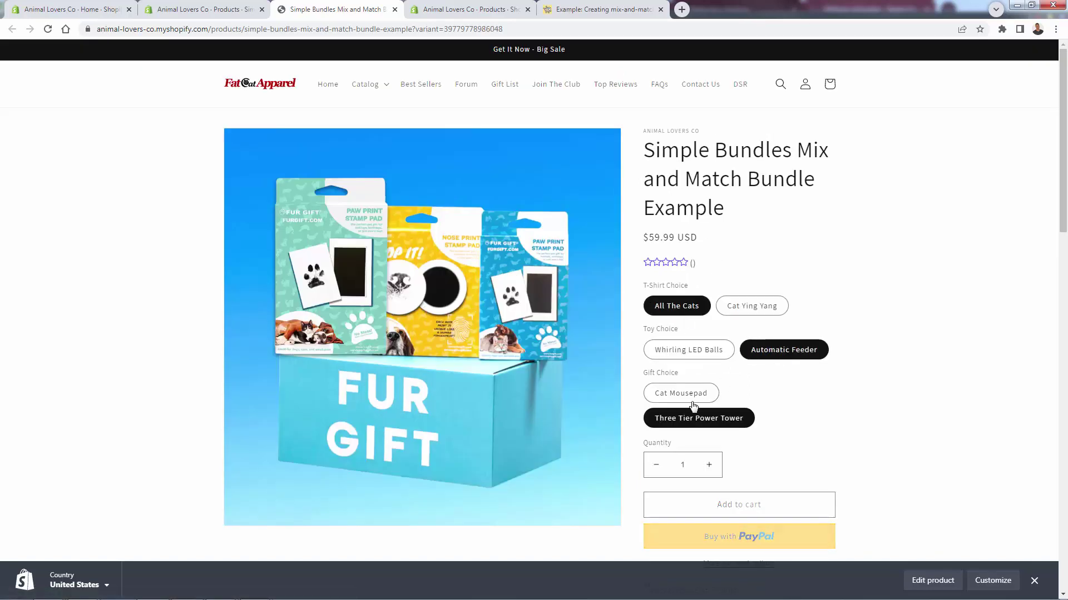
left_click(689, 394)
left_click(691, 420)
left_click(689, 392)
left_click(730, 353)
left_click(748, 356)
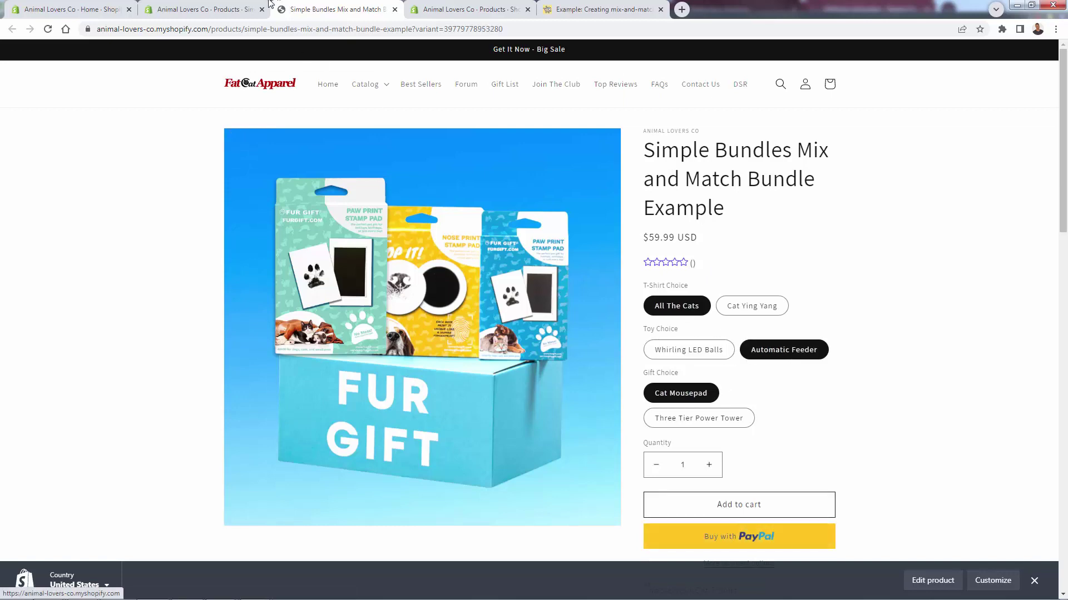
Examine the Apron, Market bag and Dish towel options in the mix-and-match help article's variants example.
left_click(217, 7)
left_click(589, 6)
scroll(423, 279, "down", 9)
scroll(423, 280, "down", 2)
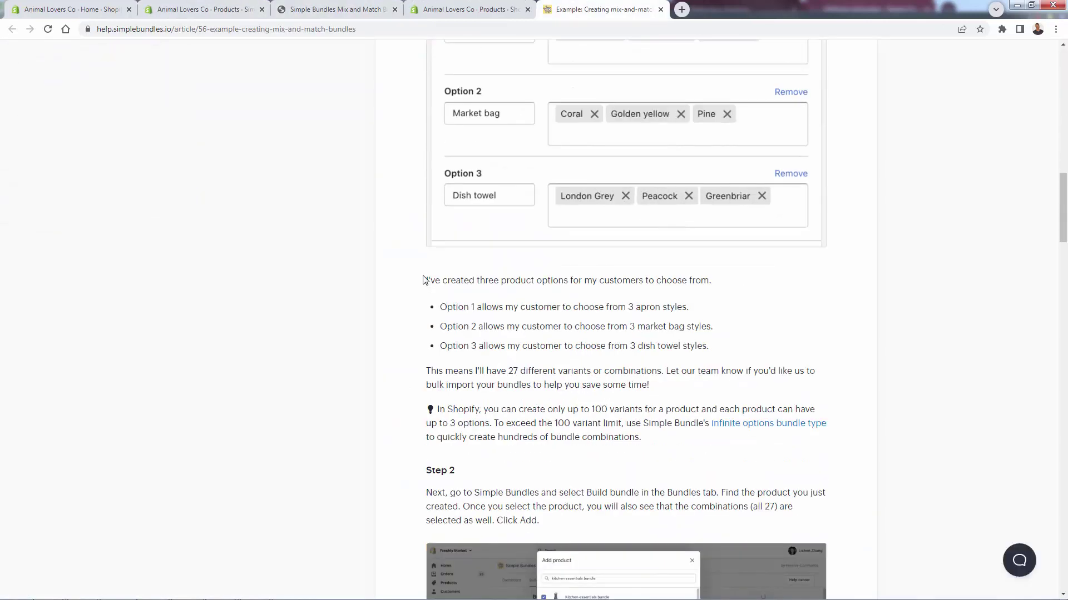
scroll(445, 245, "up", 3)
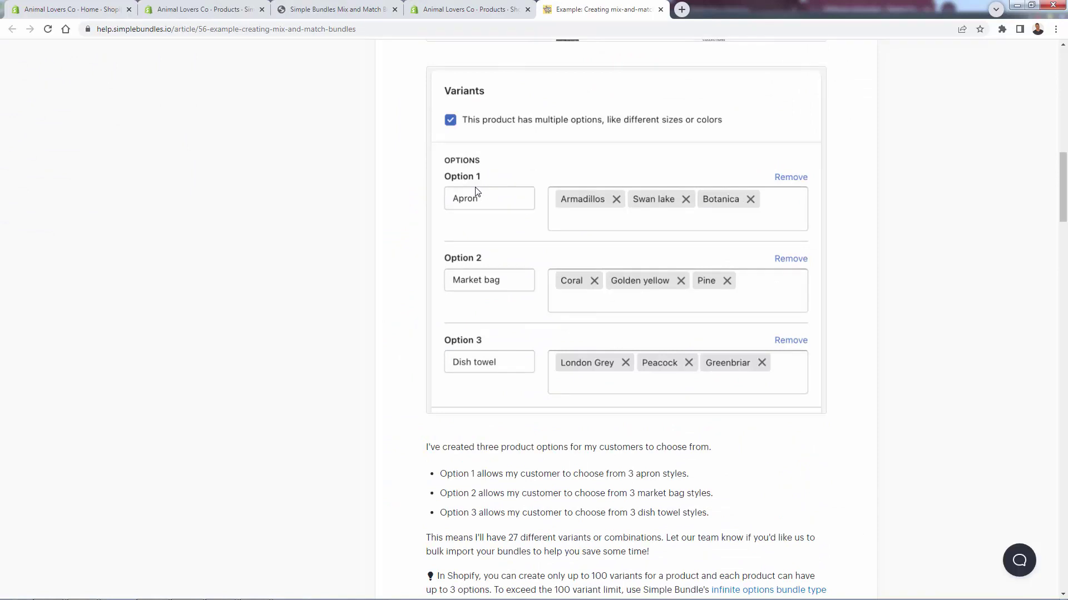
Compare the storefront's T-Shirt Choice, Toy Choice and Gift Choice labels with the three options in the help article.
left_click(350, 6)
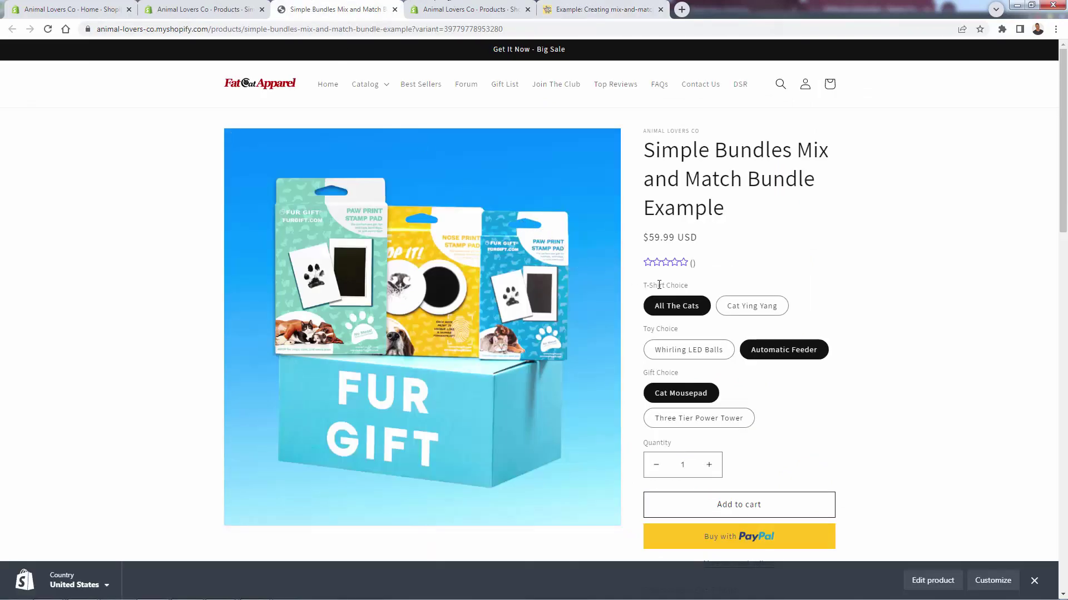
triple_click(653, 327)
triple_click(661, 376)
left_click(411, 7)
left_click(596, 6)
scroll(298, 388, "down", 1)
scroll(356, 379, "up", 1)
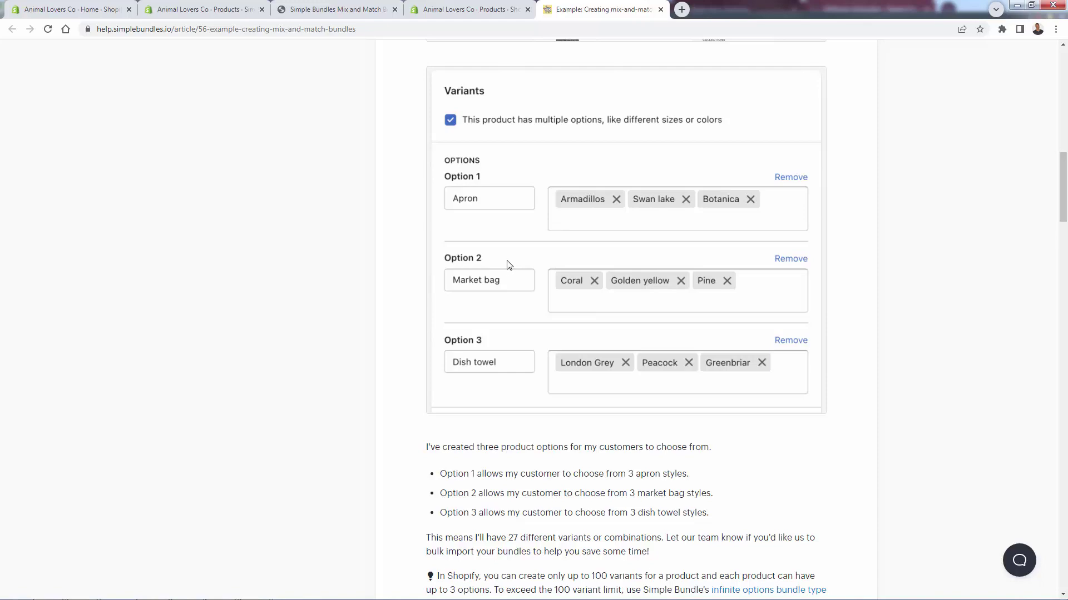
Read Step 2 of the help article on building a bundle and selecting the created product.
scroll(507, 265, "down", 8)
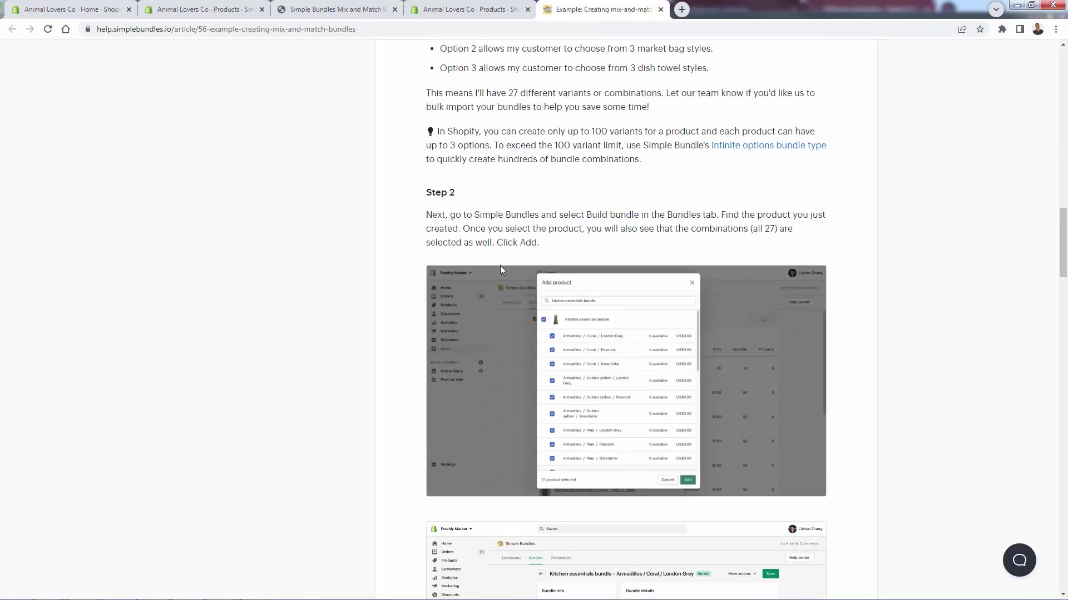
double_click(477, 228)
left_click(518, 228)
double_click(518, 216)
left_click(498, 225)
Build a bundle in Simple Bundles & Kits from Simple Bundles Mix and Match Bundle Example, including all its variants.
left_click(335, 4)
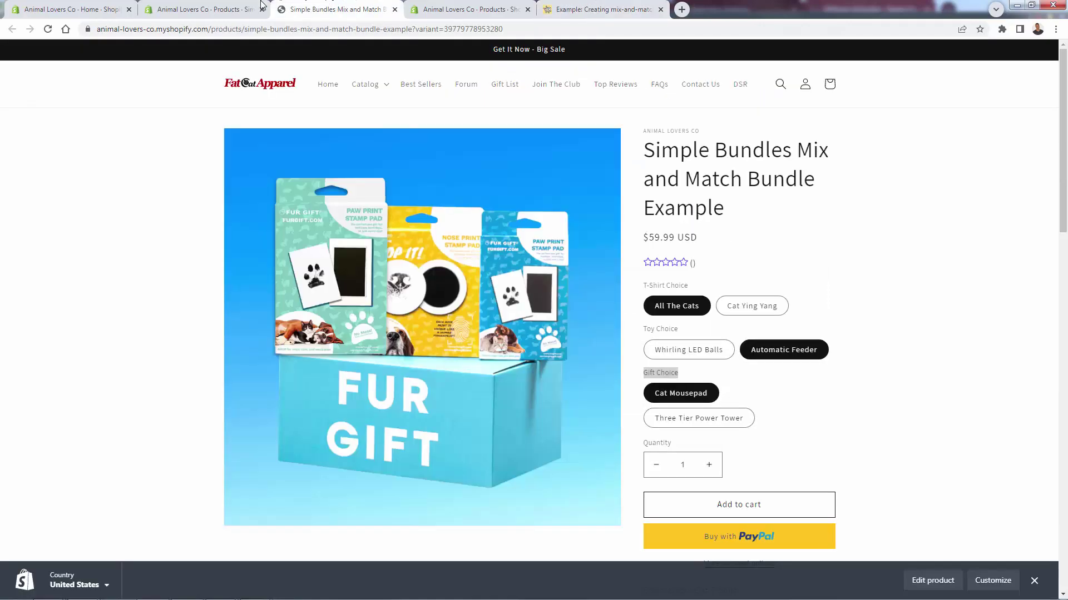
left_click(260, 5)
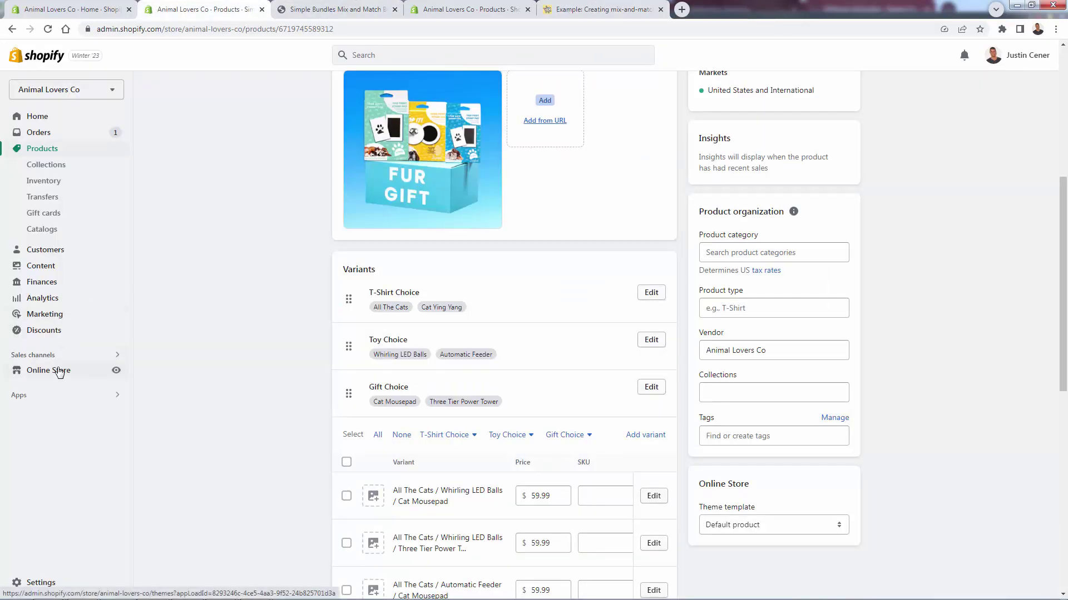
key("alt+Left")
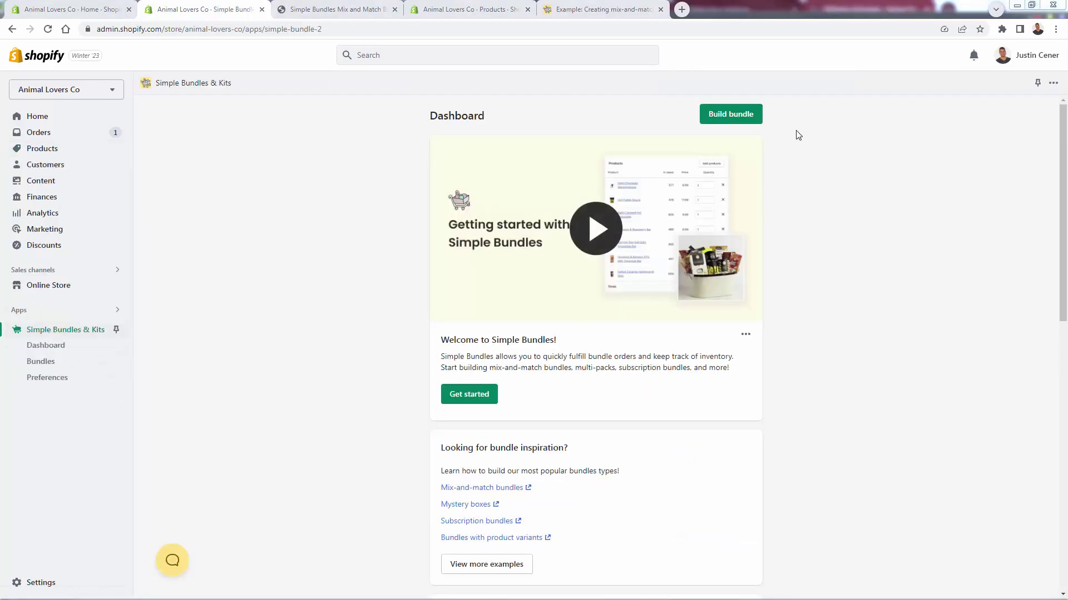
left_click(754, 118)
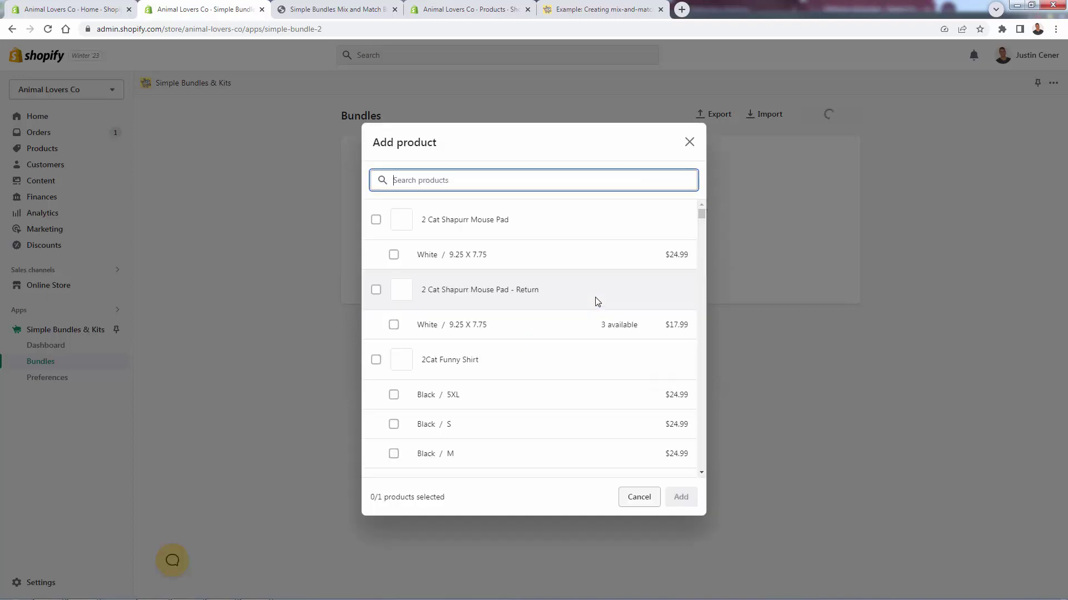
type("Simple")
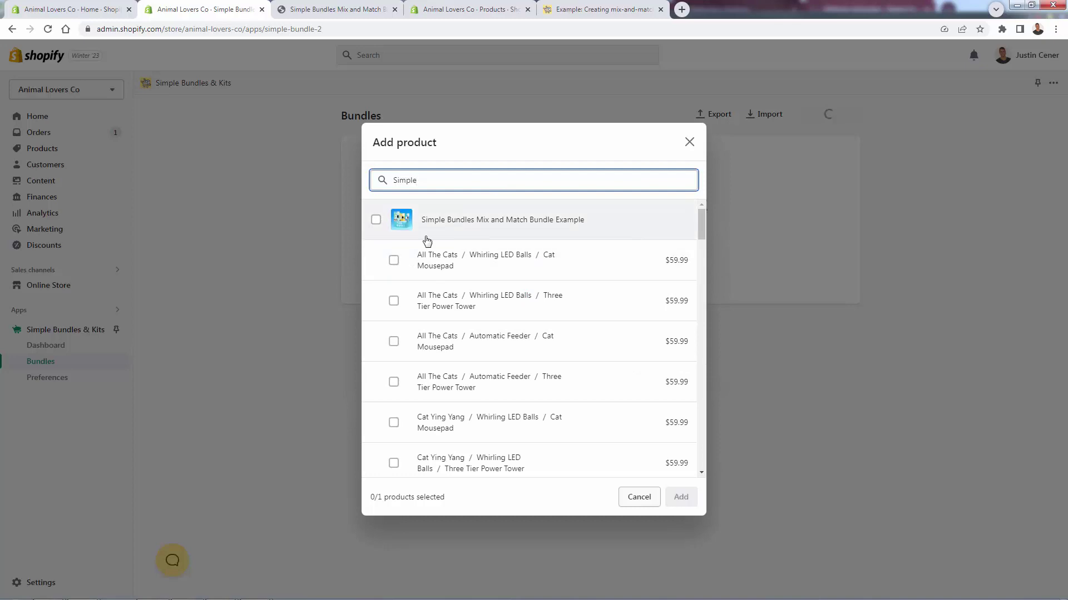
left_click(377, 222)
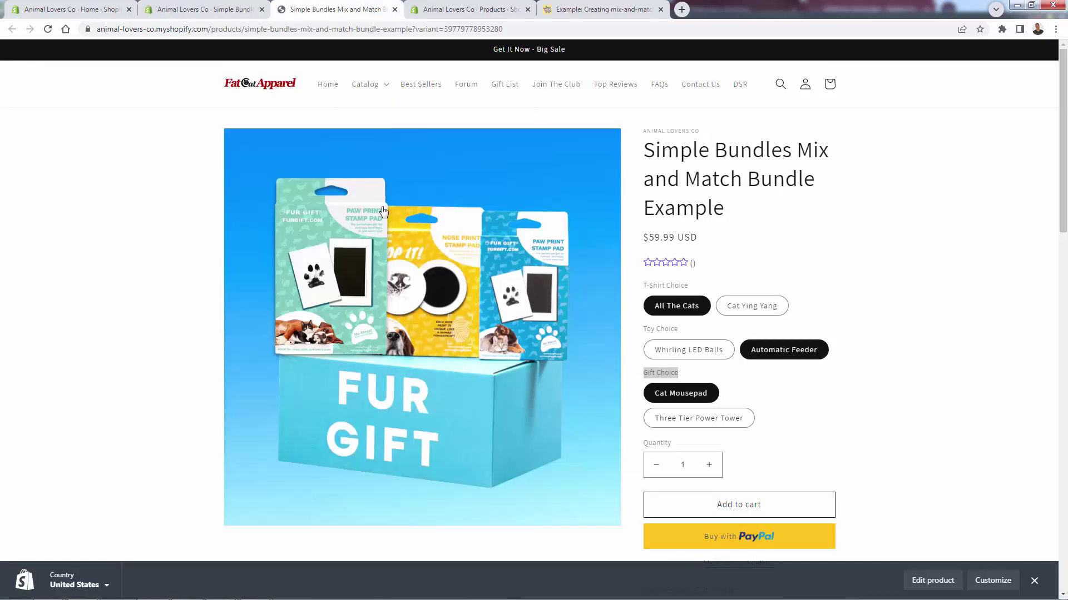
left_click(336, 9)
left_click(153, 5)
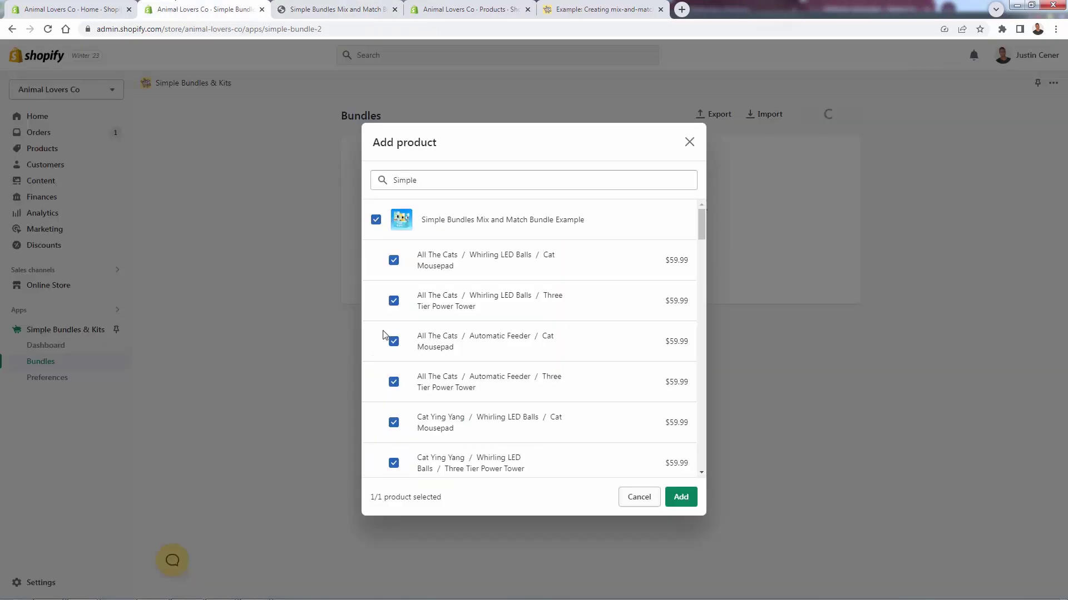
left_click(681, 497)
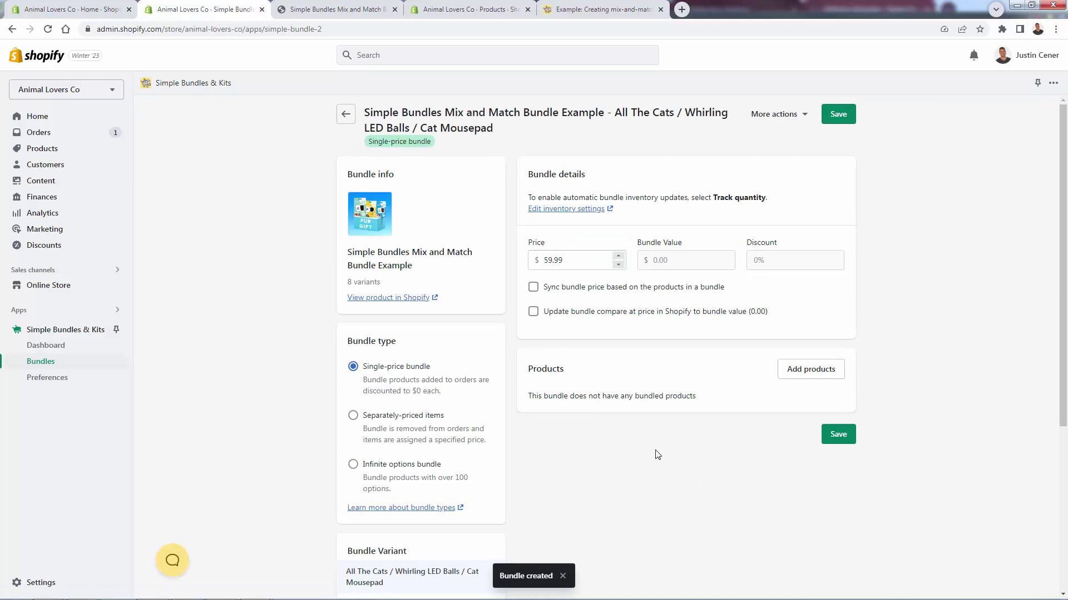
Review the new bundle's title and the description of the Single-price bundle type.
left_click_drag(388, 111, 501, 117)
left_click(503, 123)
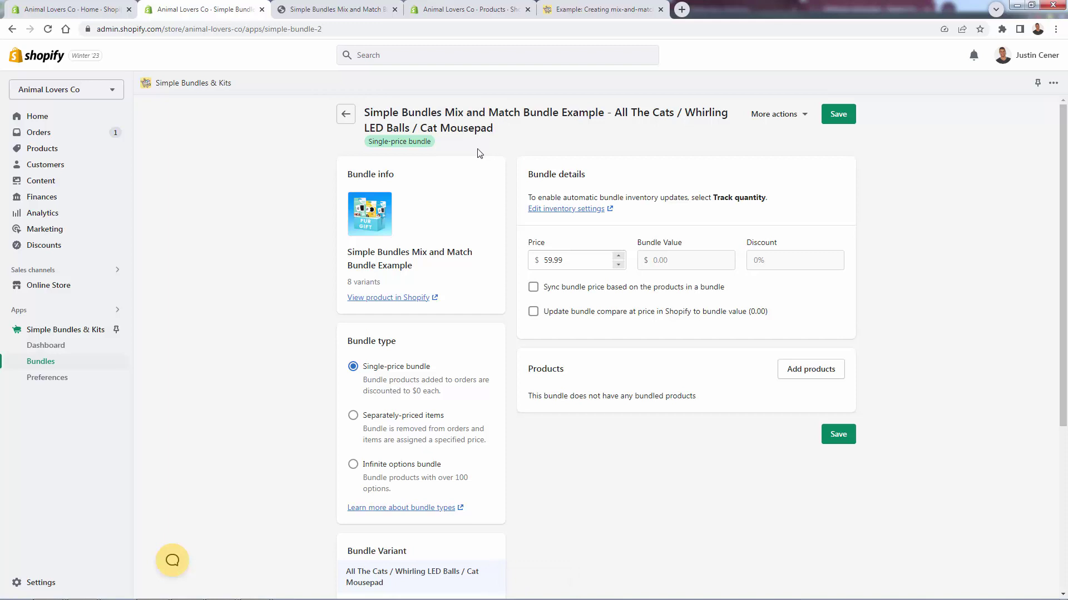
scroll(406, 308, "down", 1)
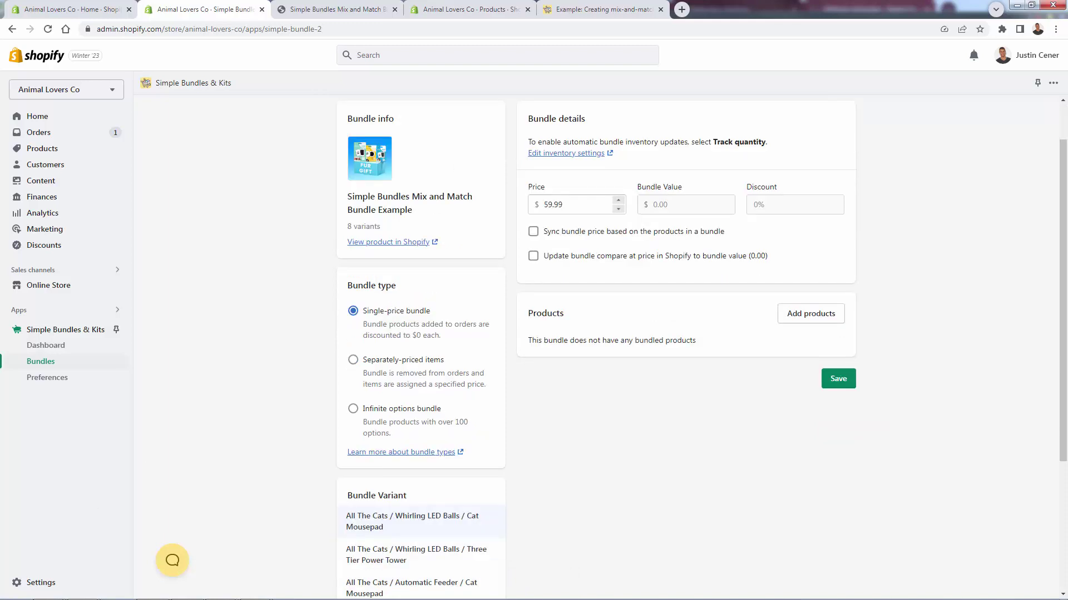
scroll(594, 344, "up", 1)
left_click_drag(441, 391, 374, 377)
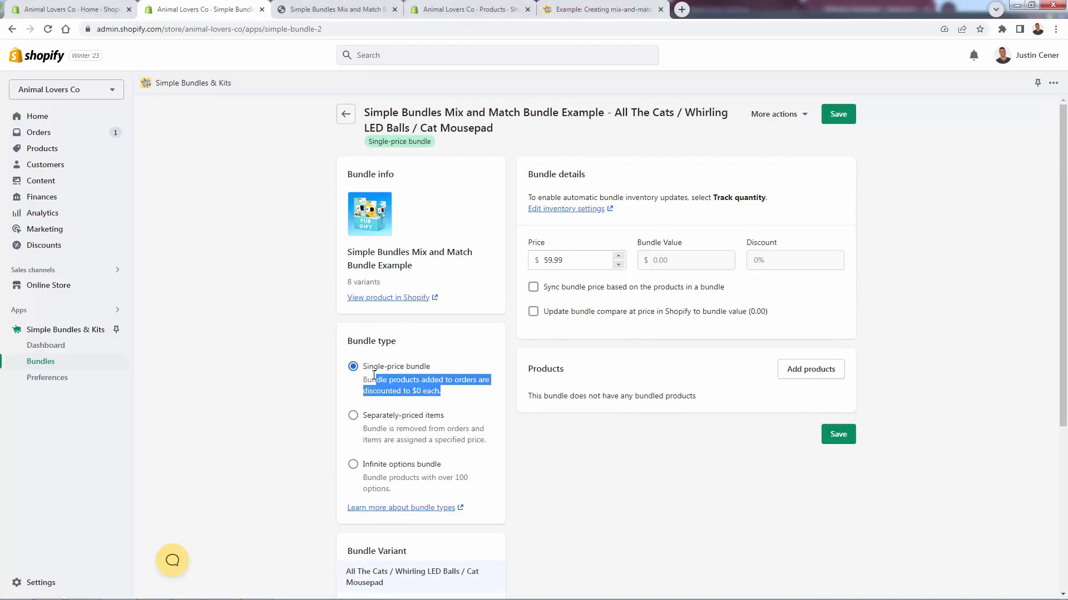
left_click(376, 380)
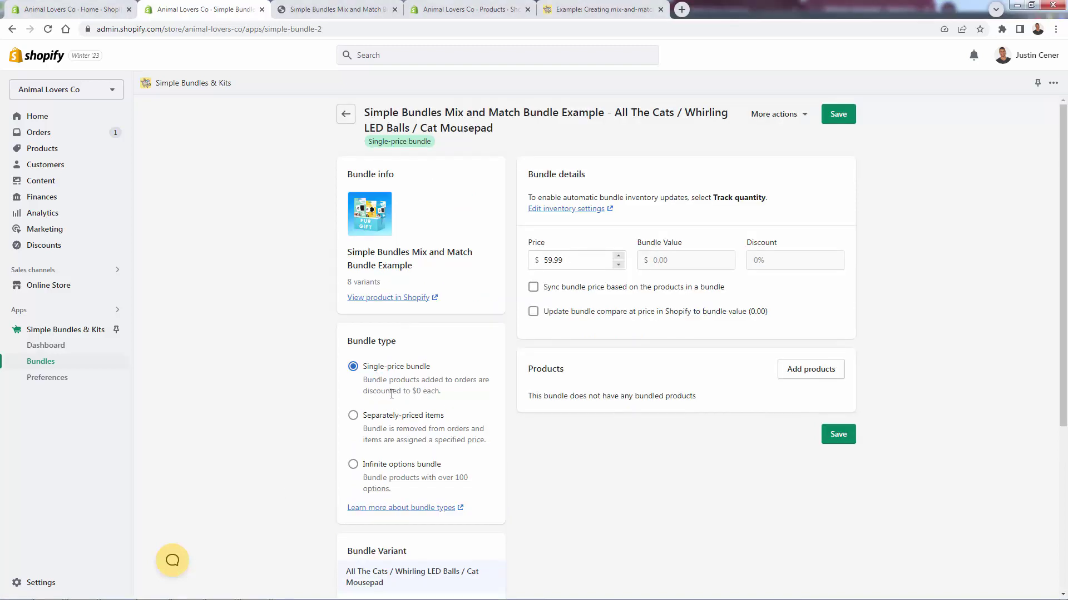
left_click_drag(387, 389, 401, 390)
left_click(401, 390)
Match the first bundle variant to the storefront by choosing Whirling LED Balls with All The Cats and Cat Mousepad.
scroll(412, 246, "down", 1)
scroll(412, 245, "down", 3)
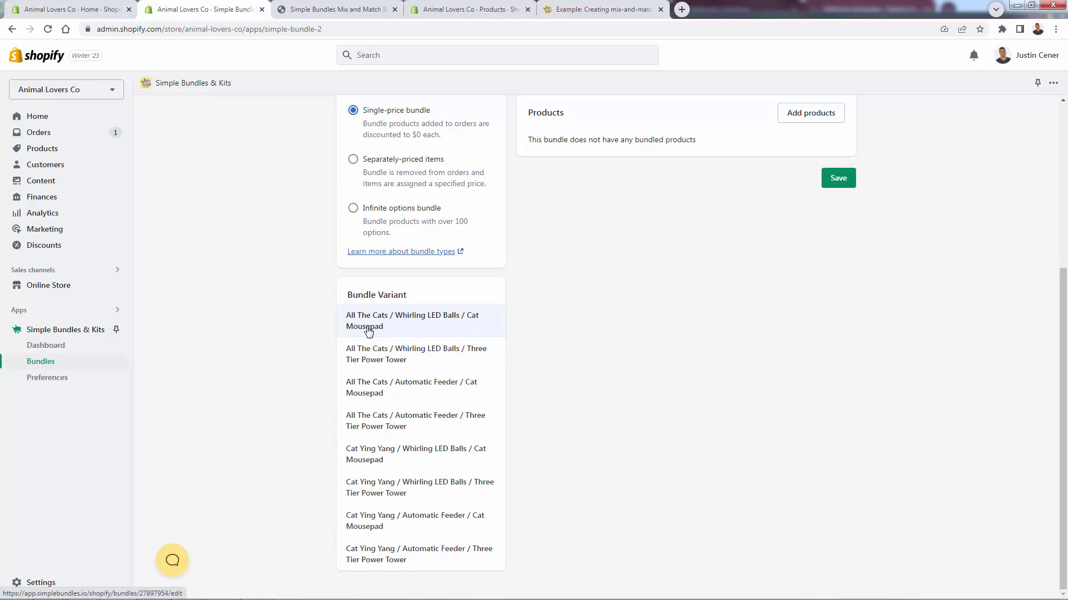
left_click(358, 8)
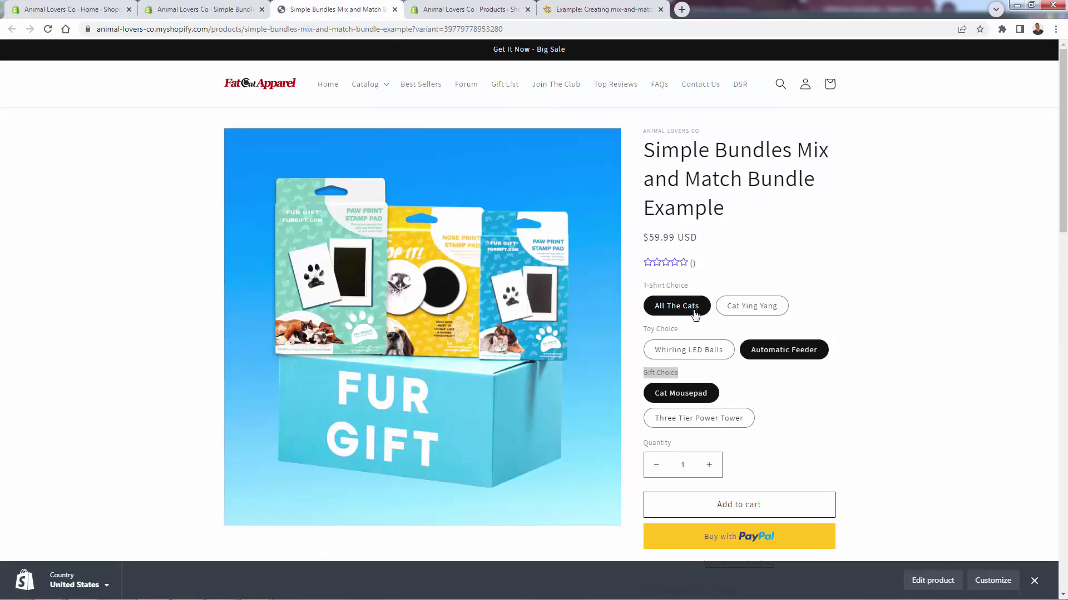
left_click(685, 353)
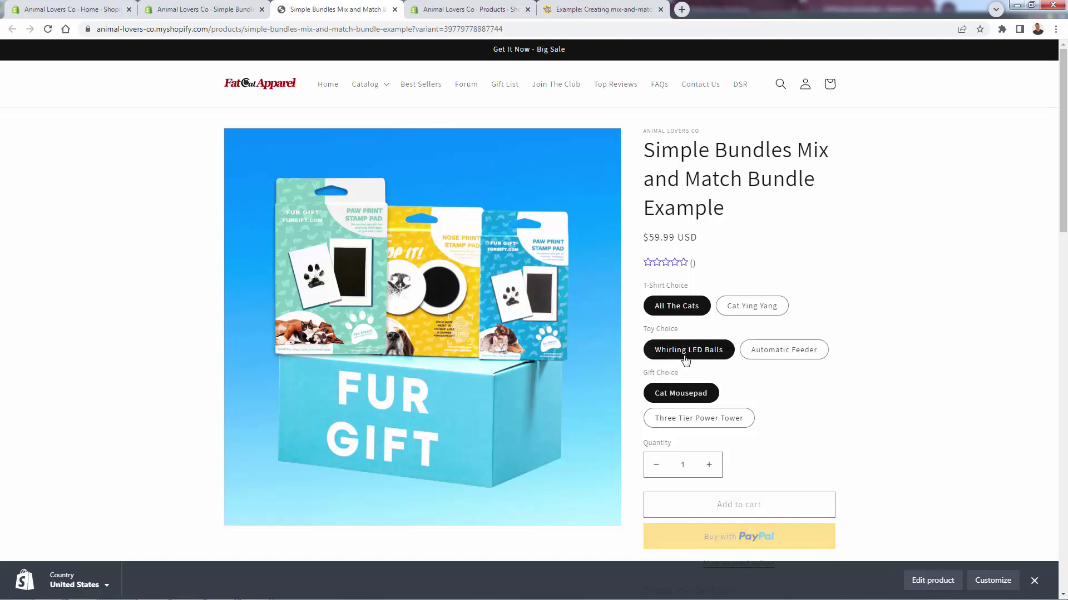
left_click(224, 4)
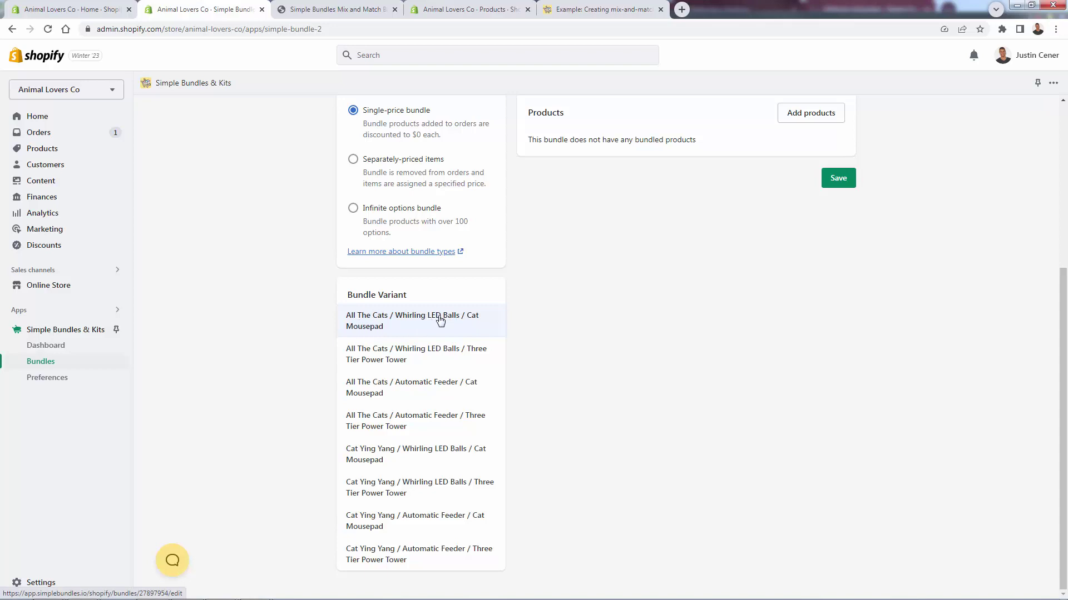
Choose Cat Ying Yang, Automatic Feeder and Three Tier Power Tower on the storefront and compare them with the bundle variant list.
left_click(356, 7)
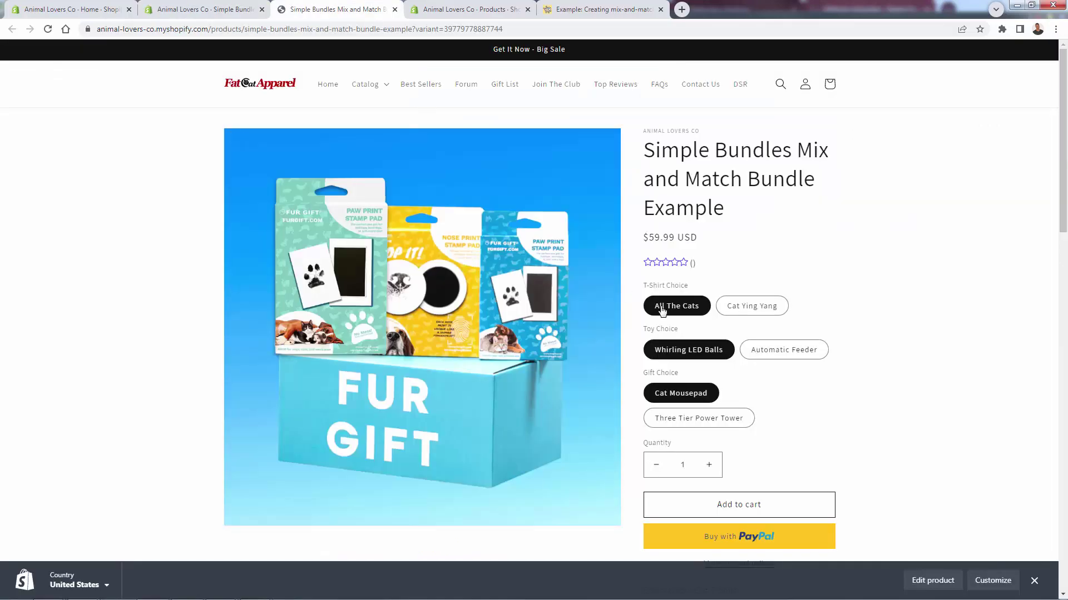
left_click(763, 309)
left_click(779, 353)
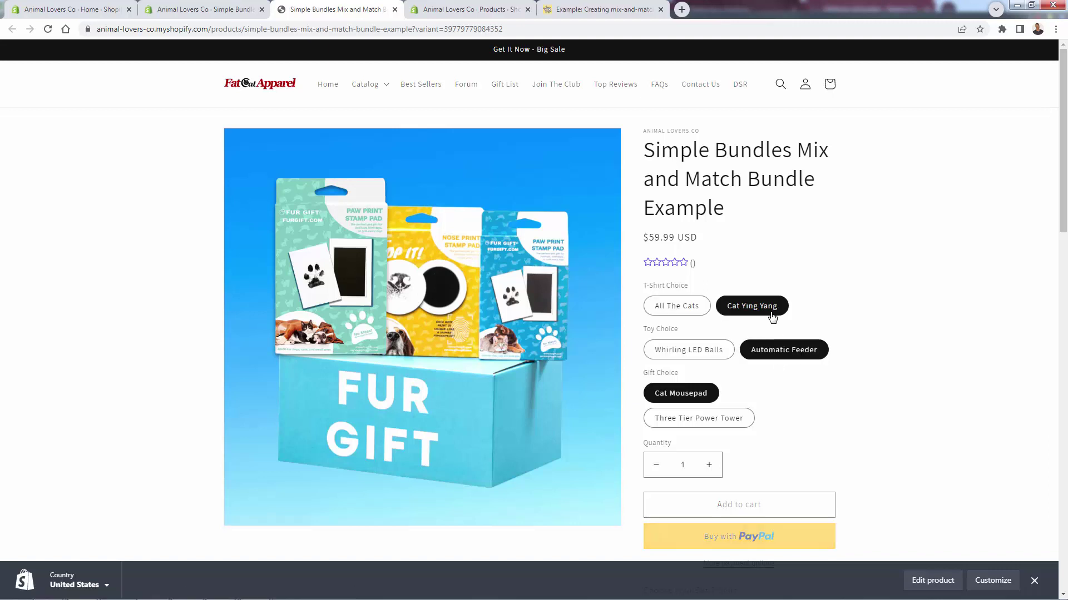
left_click(689, 419)
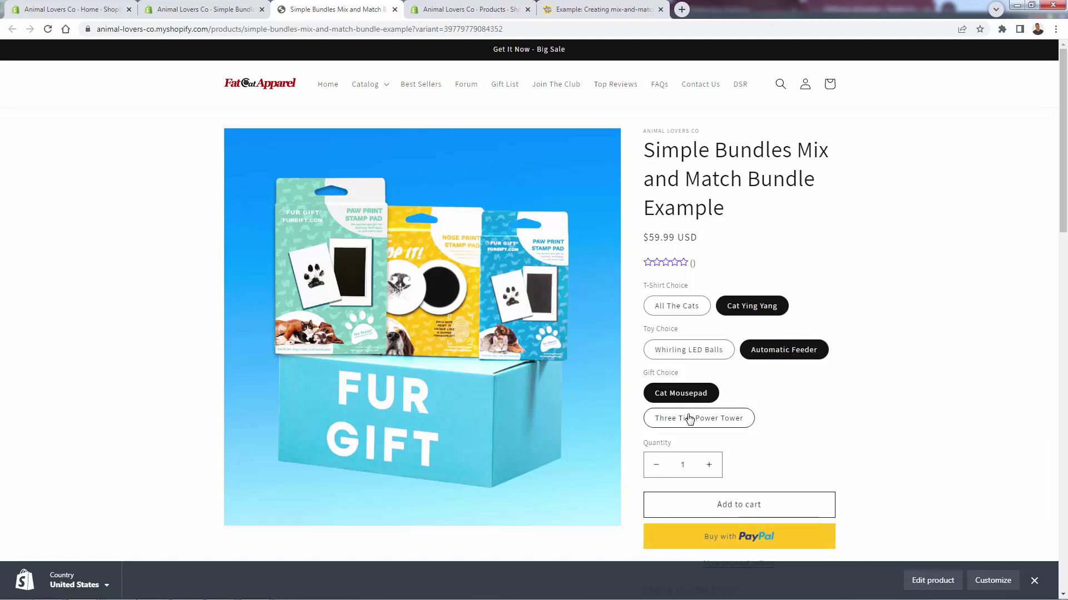
left_click(206, 8)
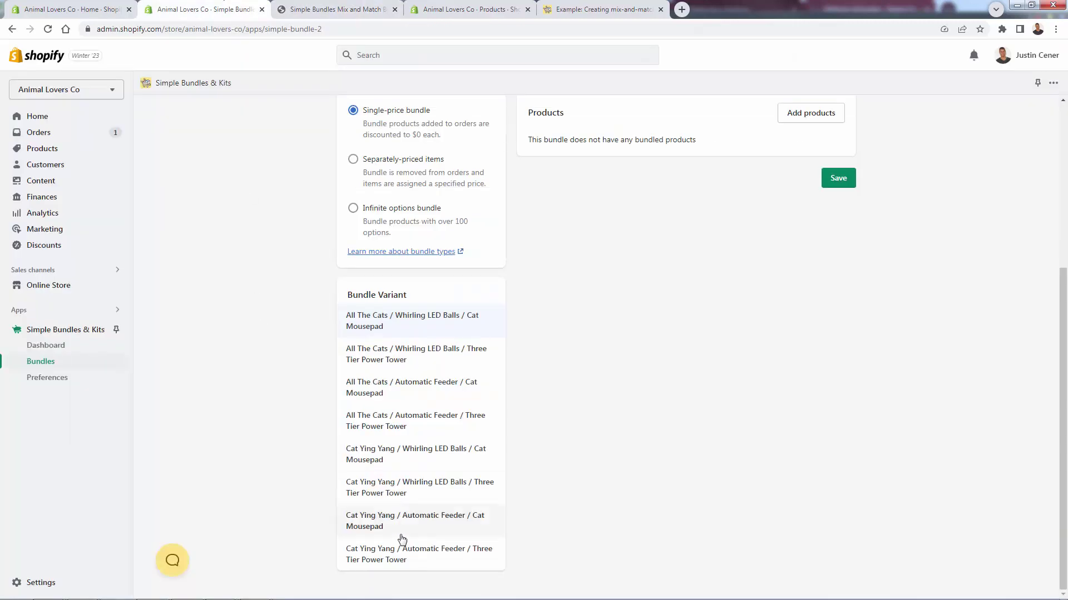
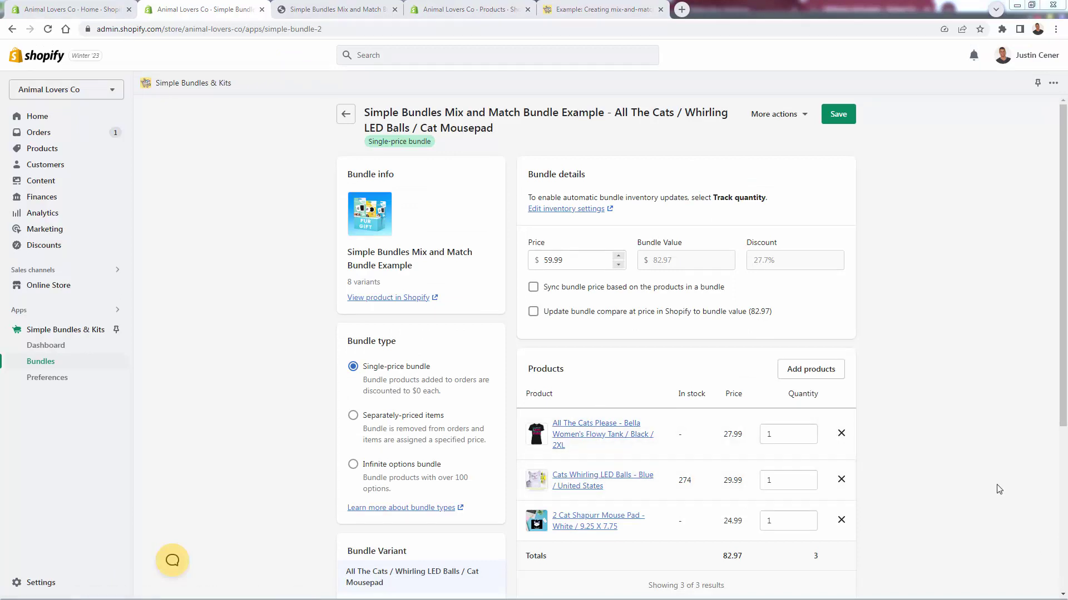
Review the products assigned to the All The Cats / Whirling LED Balls / Cat Mousepad variant against the storefront options.
scroll(999, 490, "down", 1)
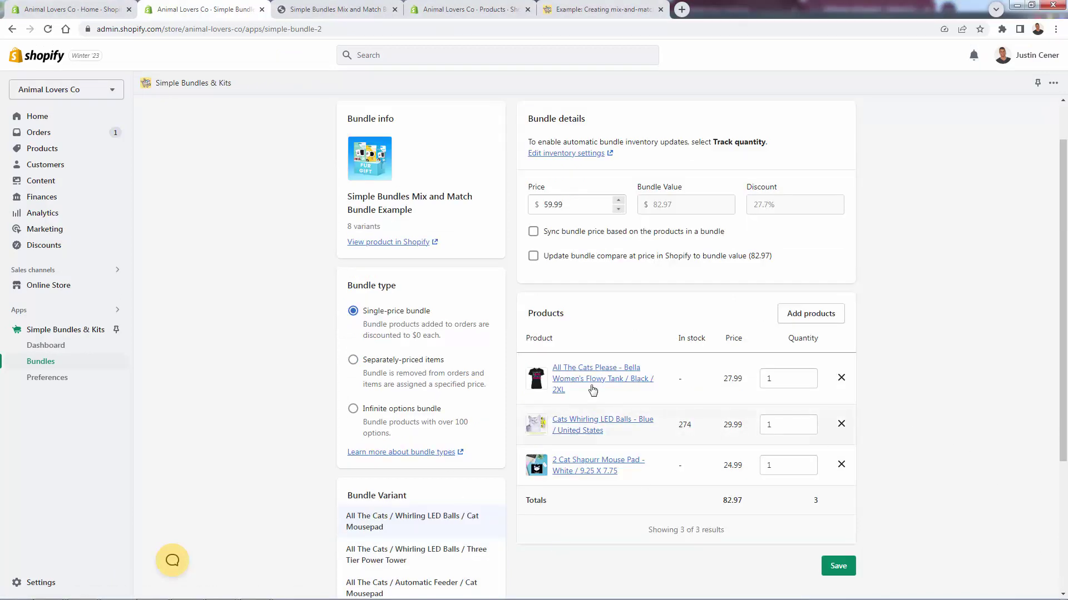
triple_click(364, 196)
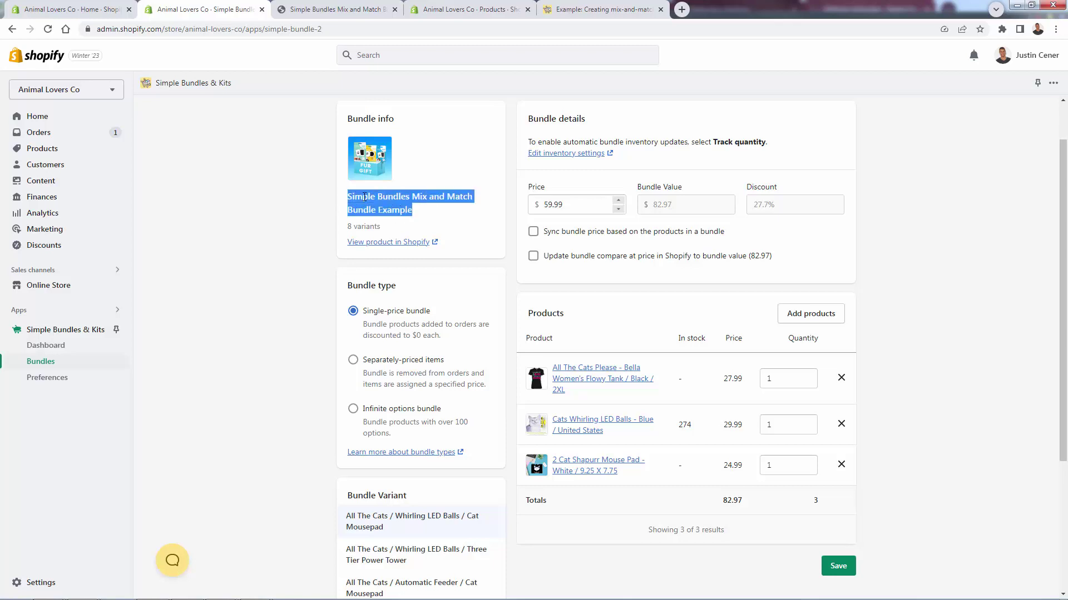
left_click(364, 196)
scroll(364, 196, "down", 1)
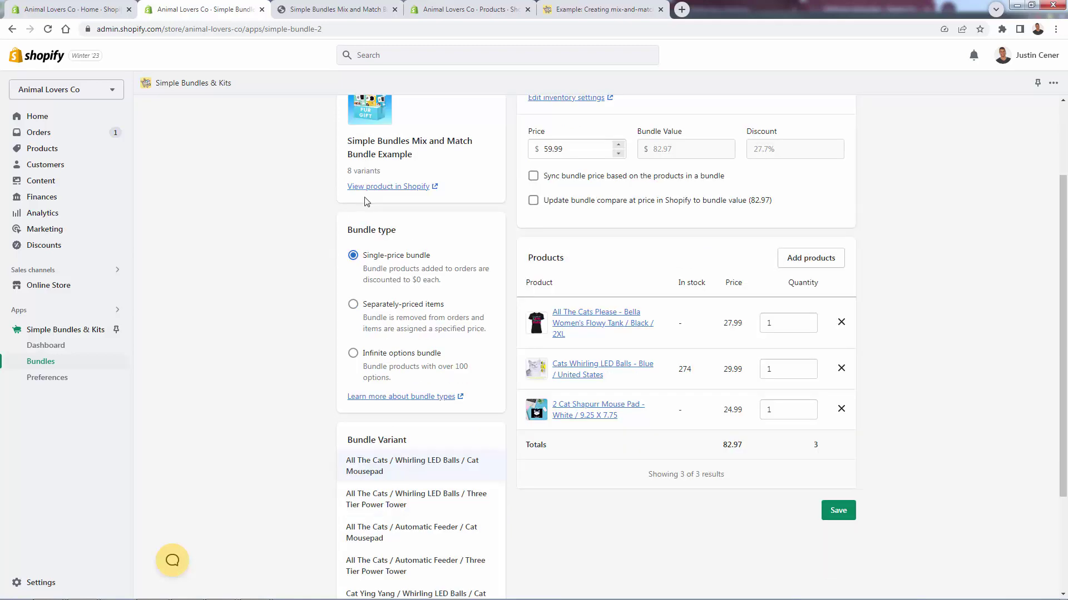
left_click(368, 179)
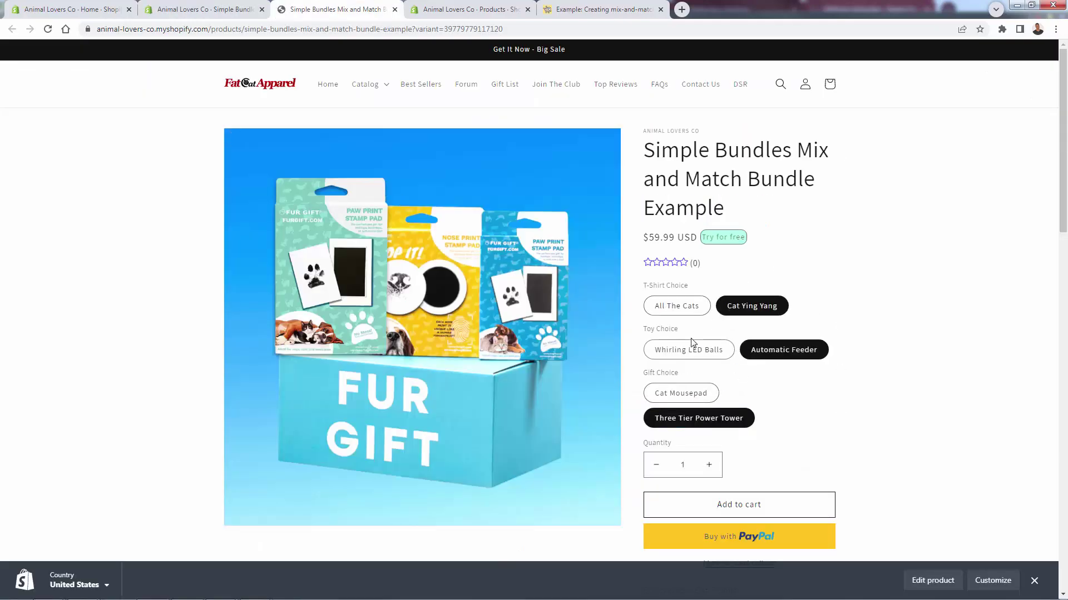
left_click(240, 5)
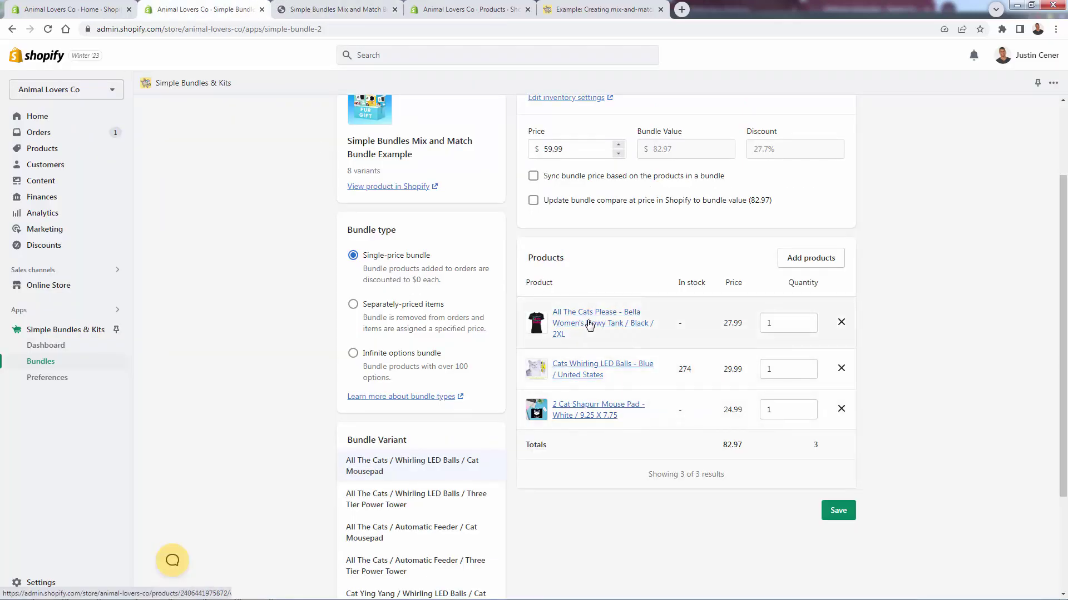
left_click(402, 477)
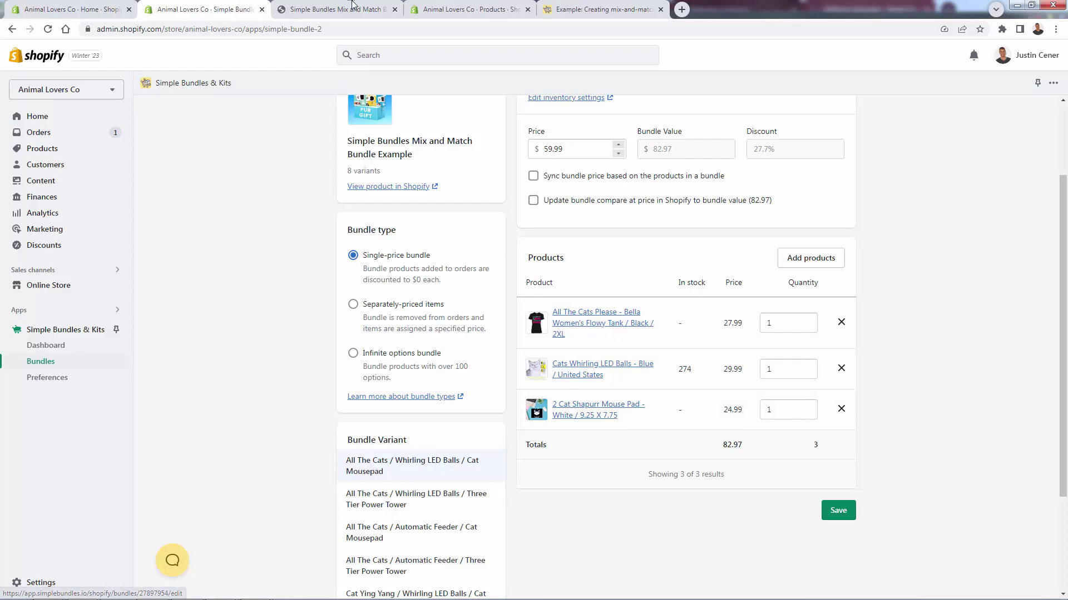
Choose All The Cats, Whirling LED Balls and Cat Mousepad on the storefront and return to the bundle editor's variant list.
left_click(687, 350)
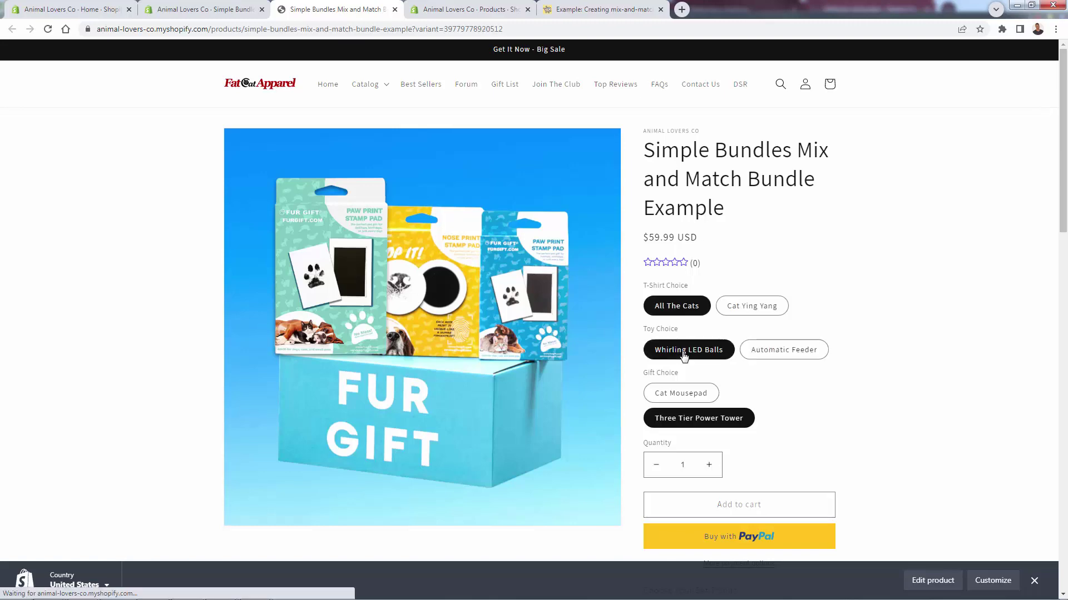
left_click(681, 392)
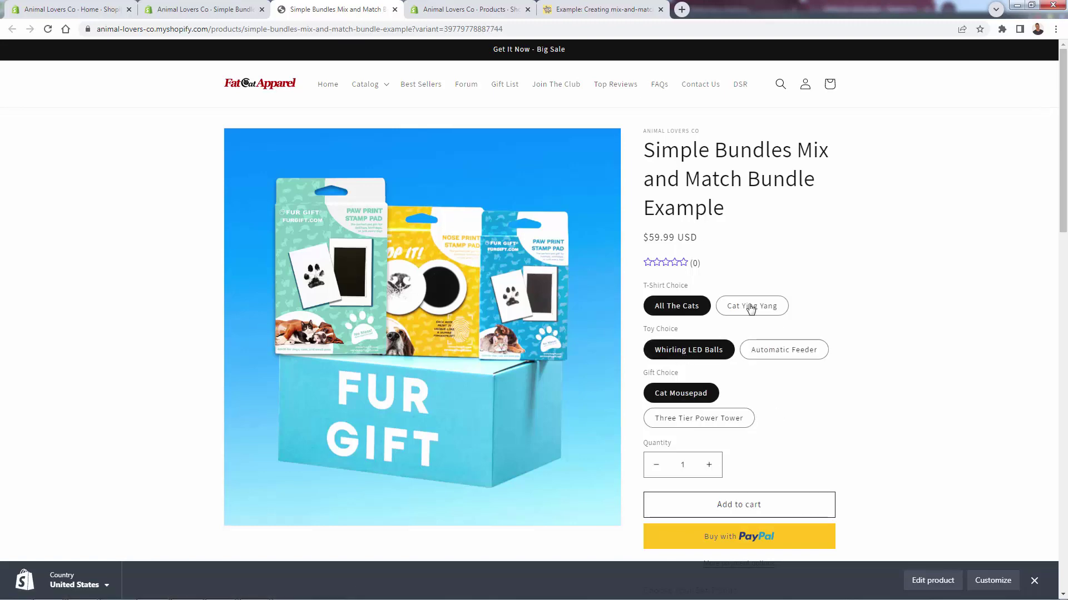
left_click(226, 4)
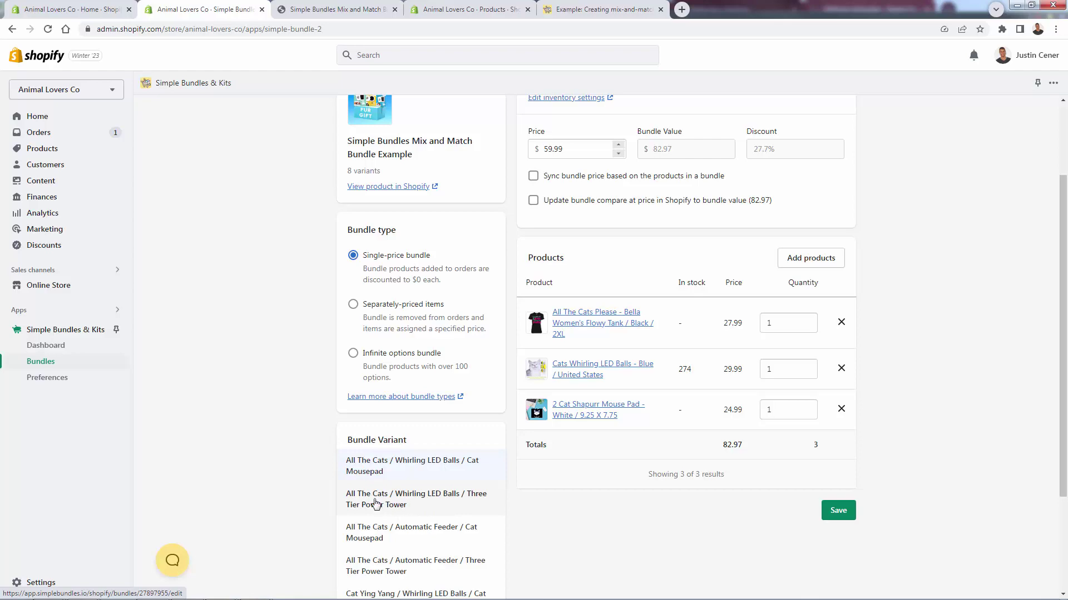
Open the All The Cats / Whirling LED Balls / Three Tier Power Tower variant, check its assigned products and save the bundle.
left_click(431, 498)
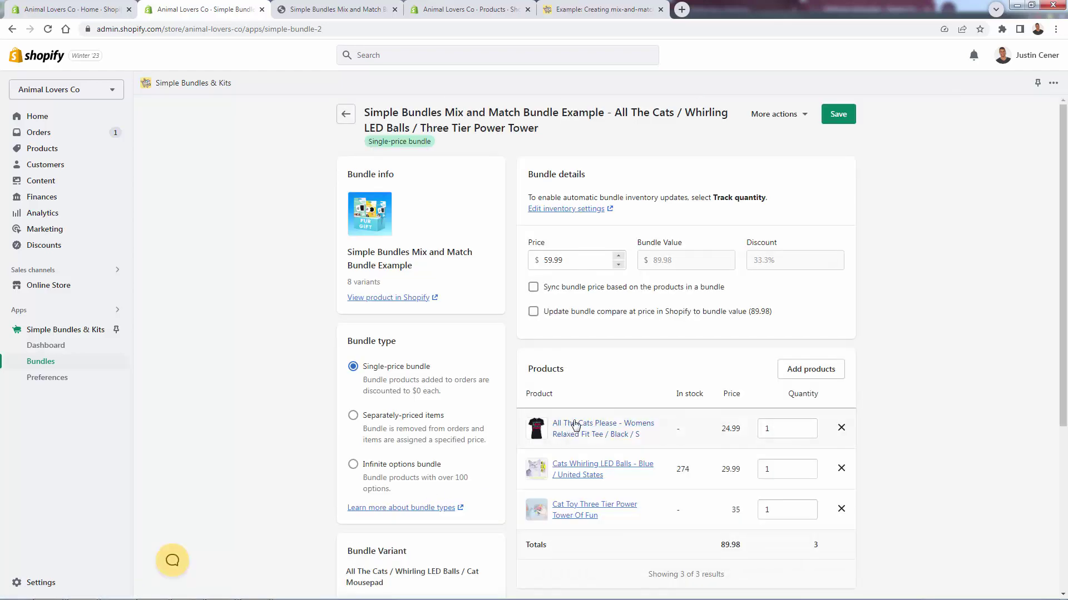
scroll(578, 419, "down", 2)
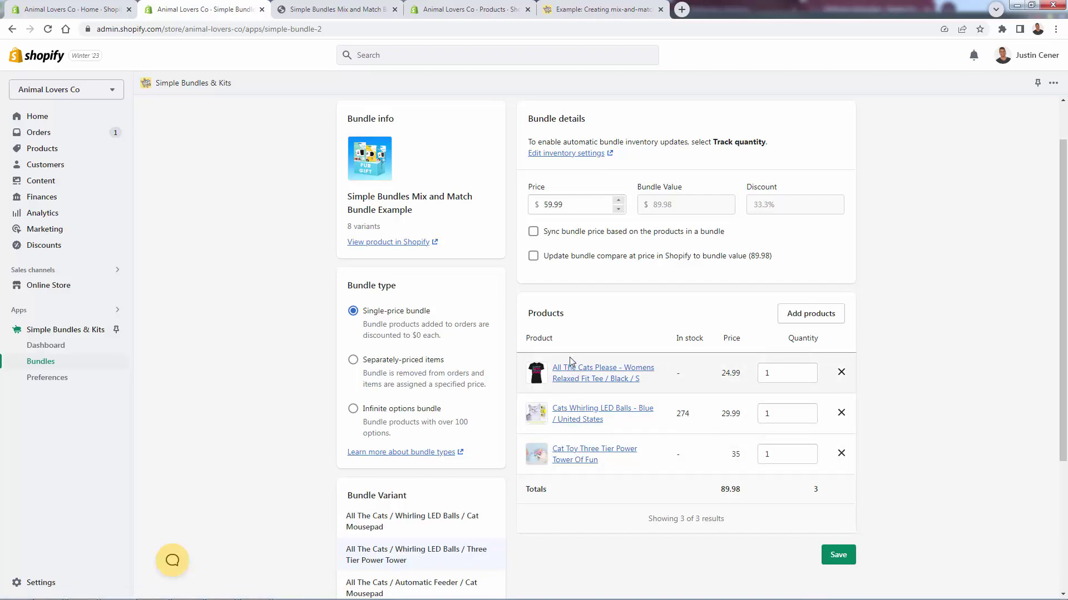
scroll(510, 400, "down", 5)
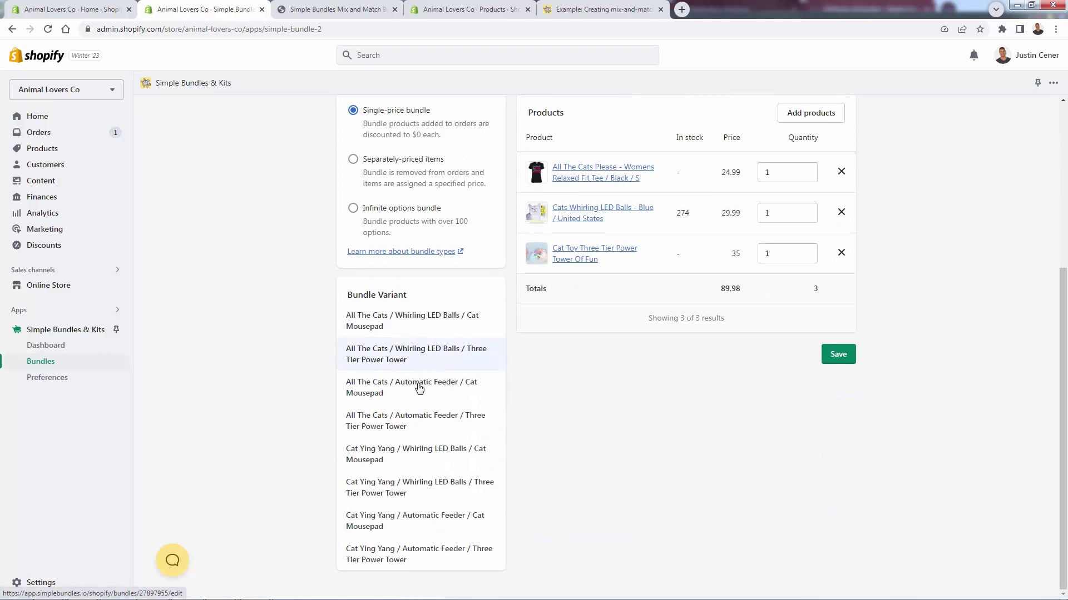
left_click(837, 354)
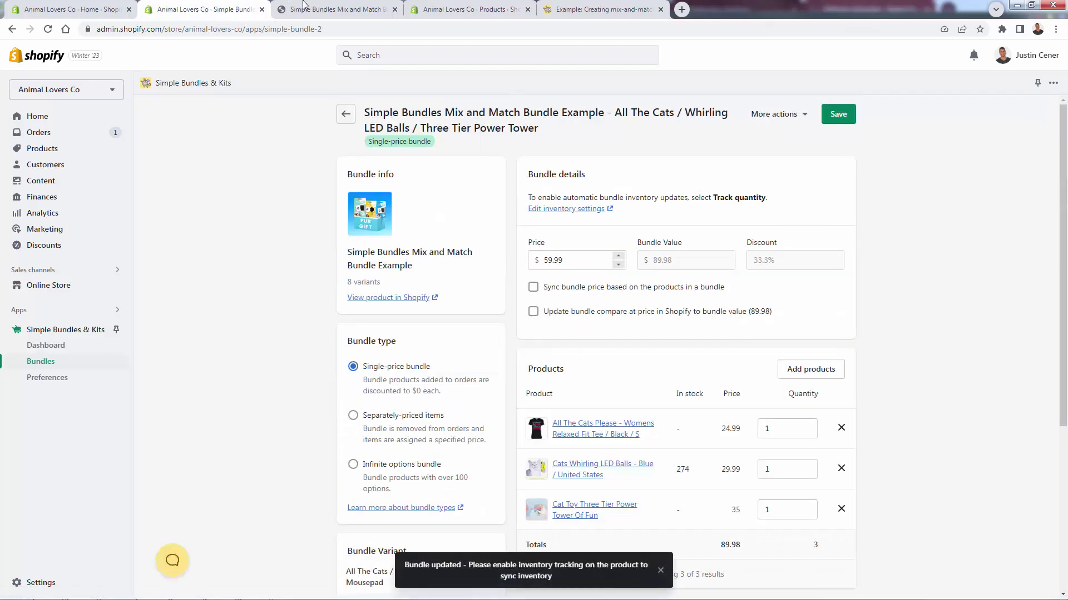
Review the cart, order confirmation and Shopify order examples in the mix-and-match help article and return to the bundle editor.
left_click(601, 10)
scroll(462, 339, "down", 3)
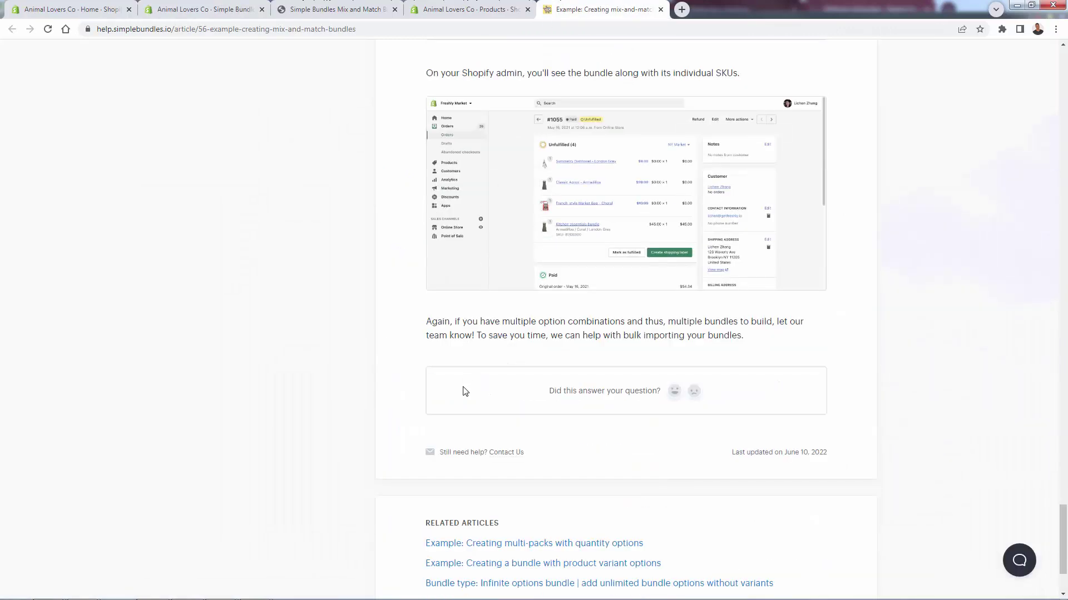
scroll(464, 395, "up", 8)
scroll(396, 319, "up", 3)
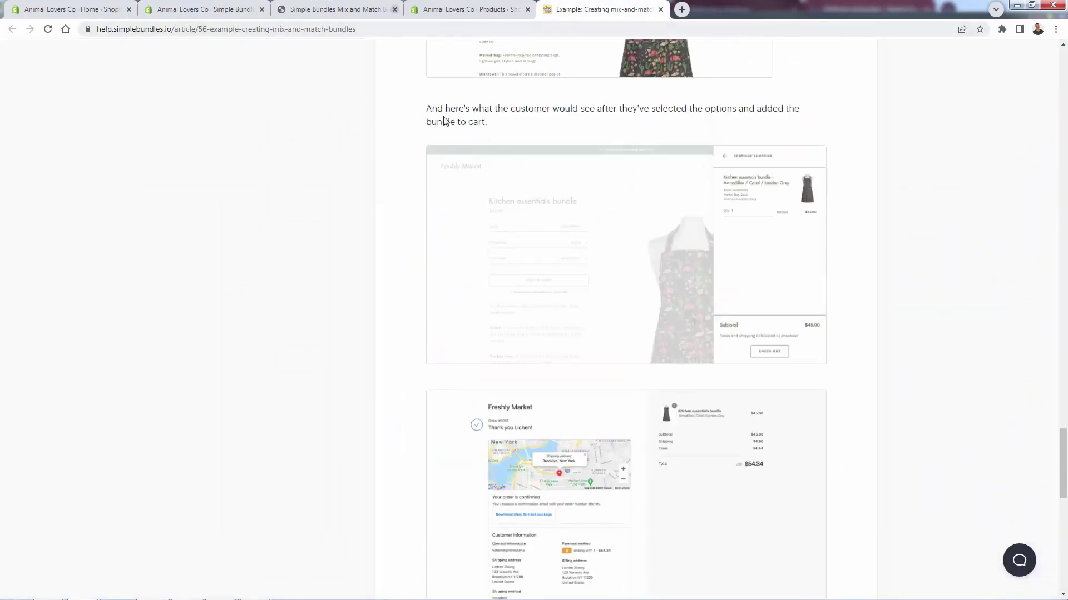
scroll(433, 277, "down", 2)
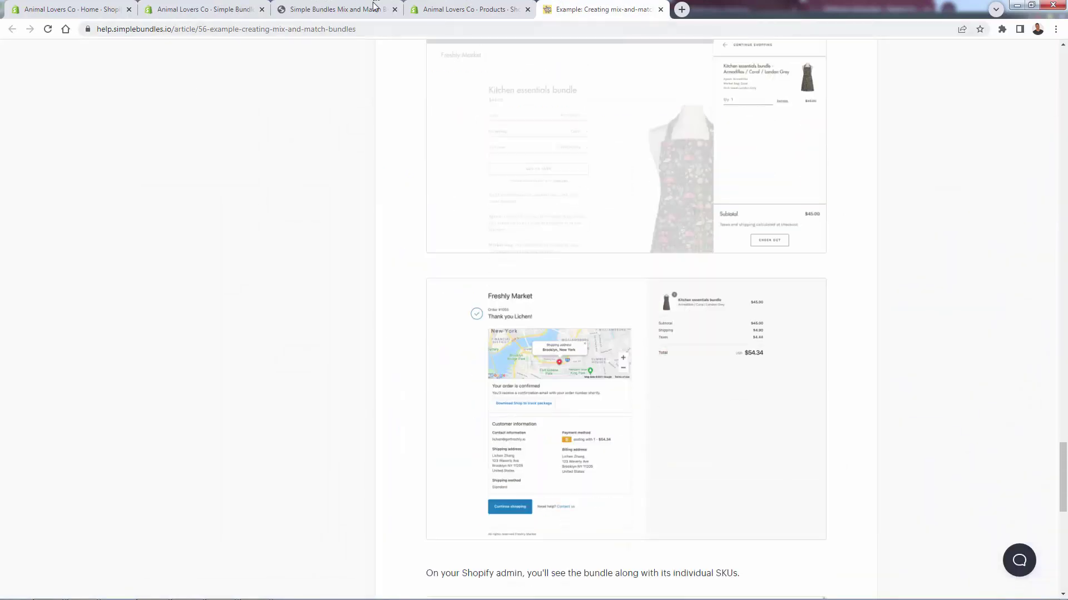
left_click(374, 8)
left_click(230, 8)
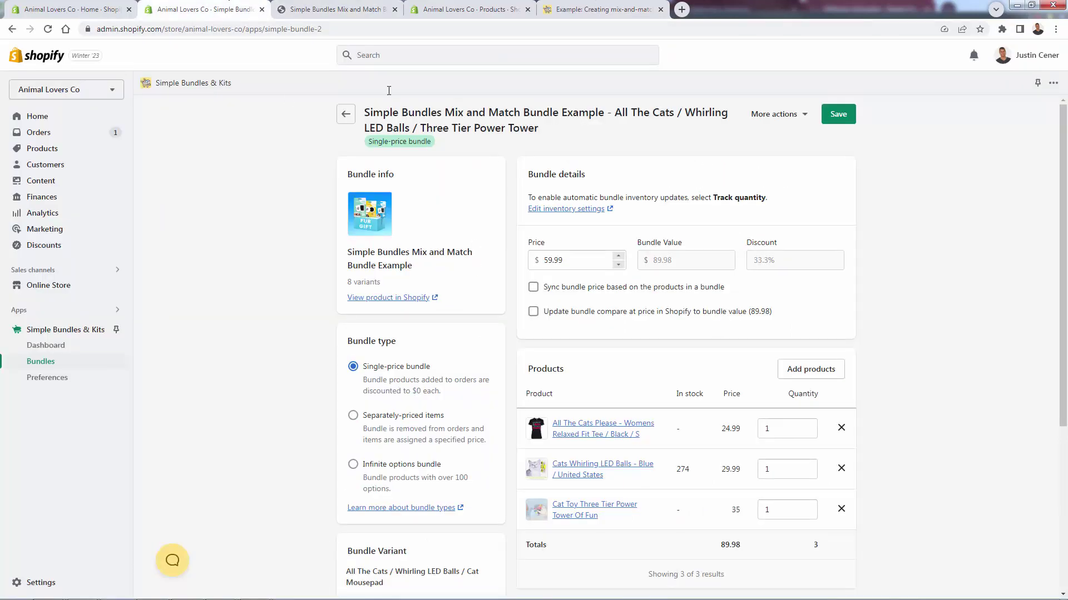
Reload the storefront bundle page, choose Three Tier Power Tower as the gift and add the bundle to the cart.
left_click(336, 9)
left_click(48, 30)
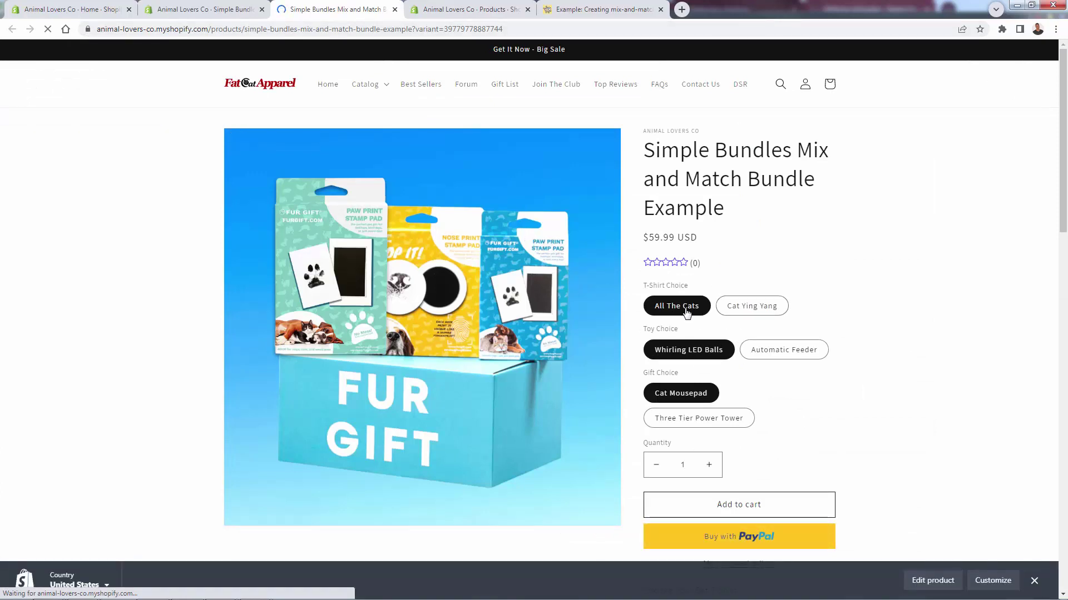
left_click(693, 422)
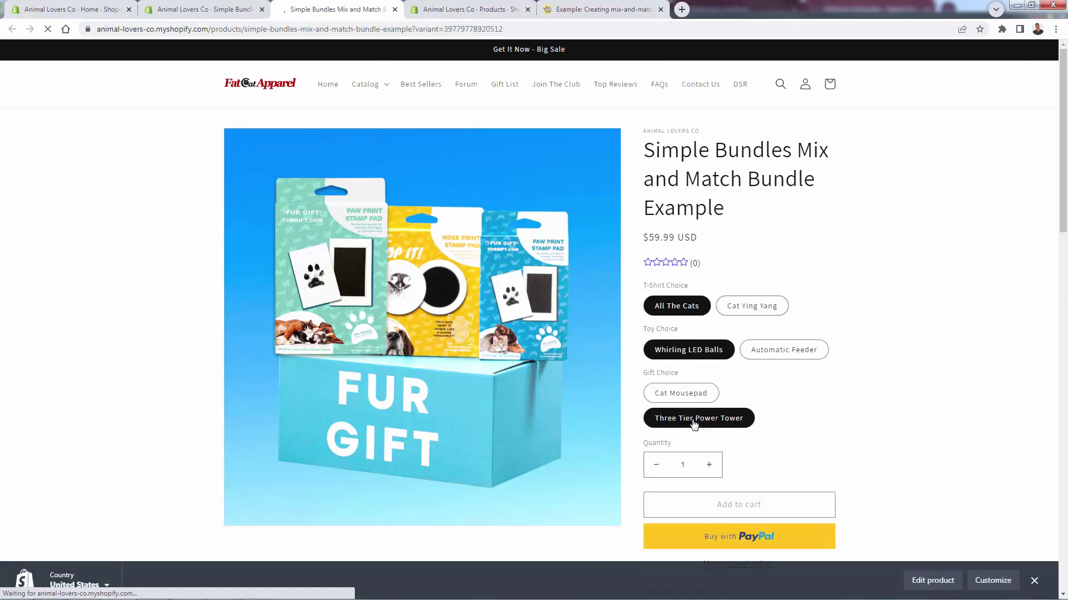
left_click(706, 506)
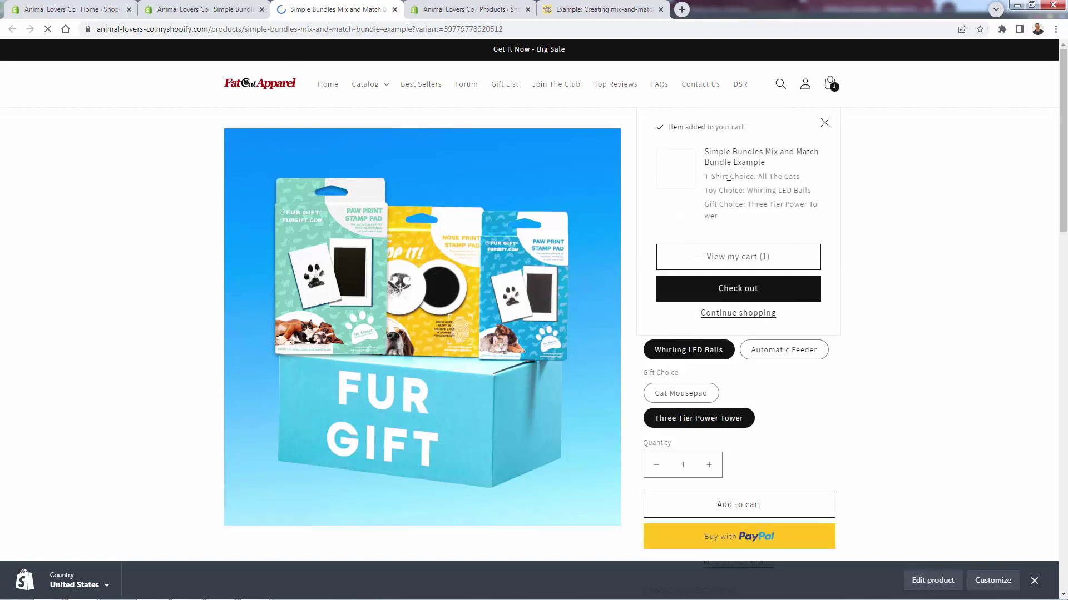
Open the shopping cart and check the bundle's T-shirt, toy and gift choices.
mouse_move(728, 177)
left_mouse_down()
mouse_move(760, 224)
mouse_move(720, 161)
left_mouse_up()
left_click(753, 218)
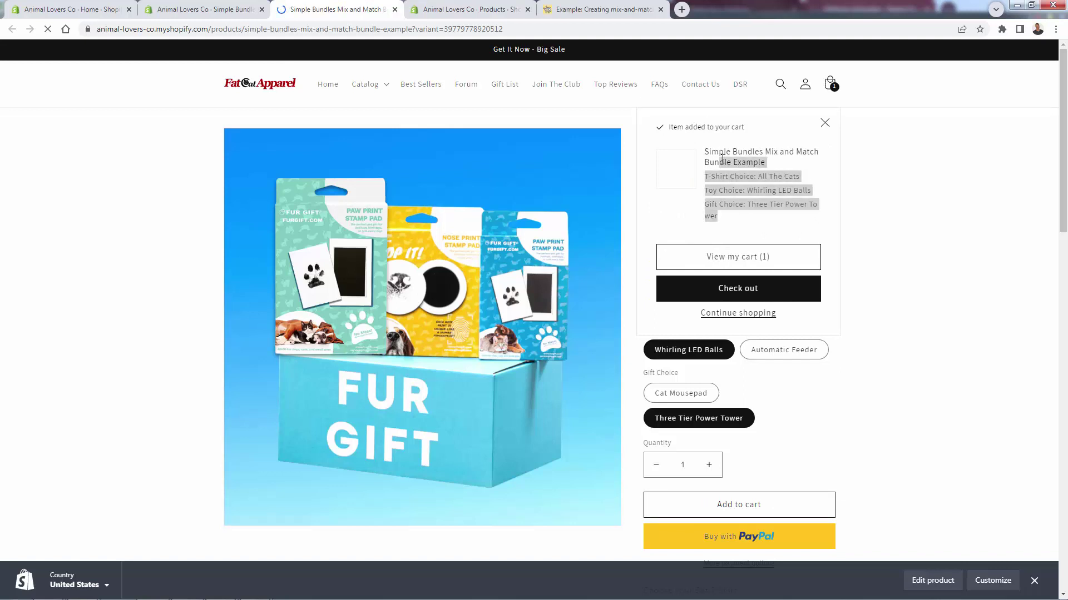
left_click(722, 167)
left_click(728, 257)
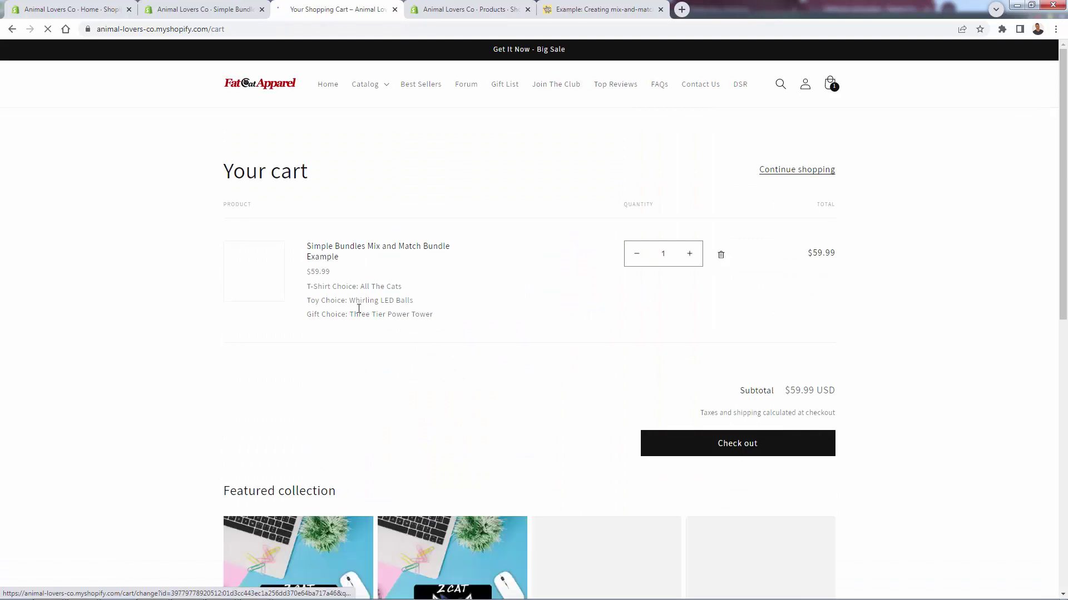
left_click_drag(356, 246, 389, 313)
left_click(387, 311)
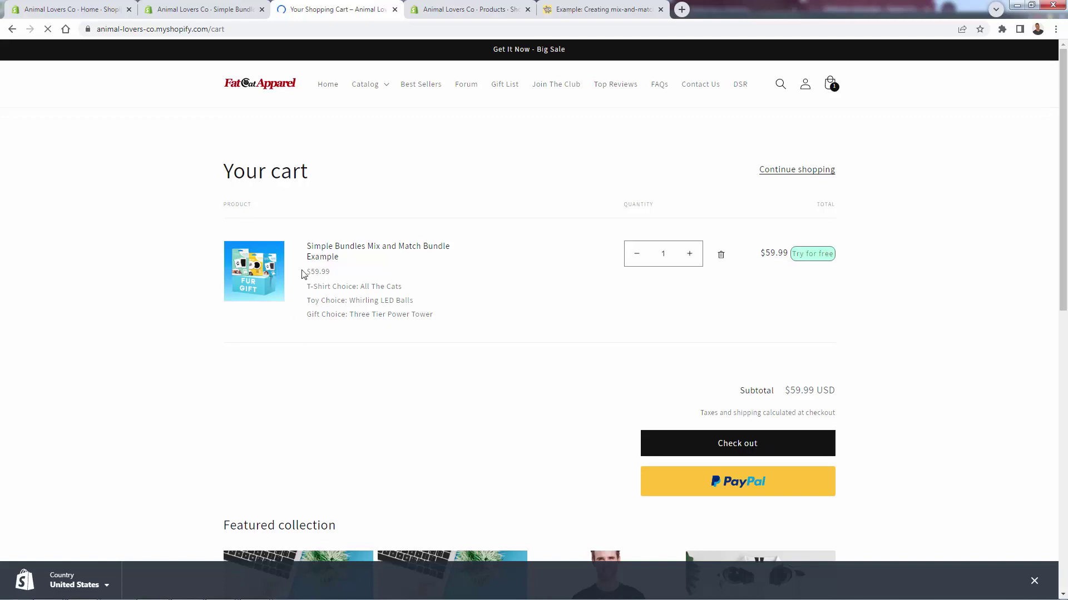
Compare the bundle in the cart with the products assigned to its variant in the bundle editor.
left_click(207, 9)
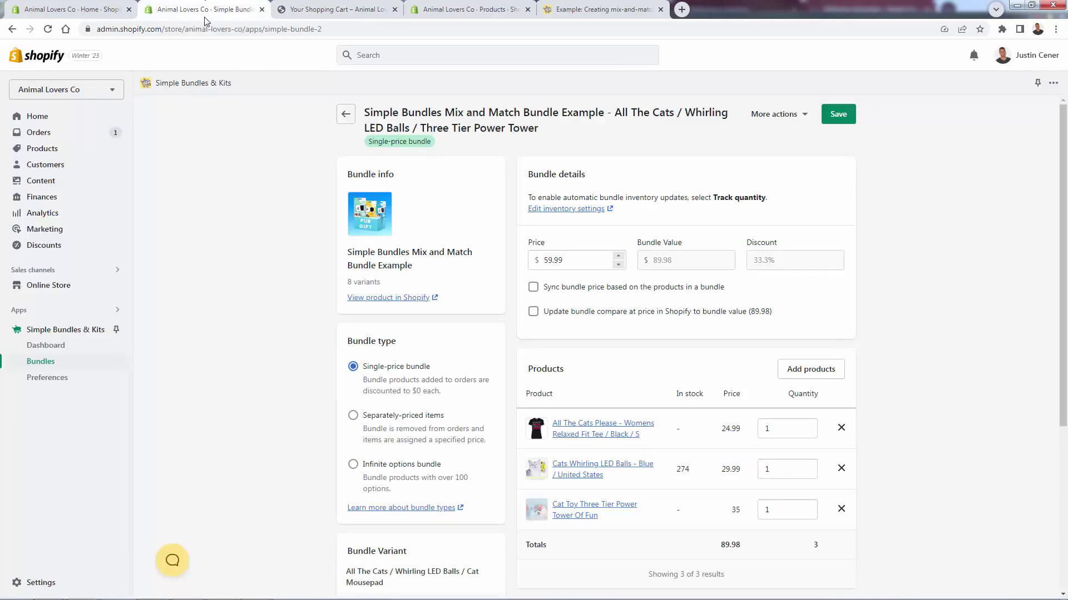
scroll(488, 400, "down", 1)
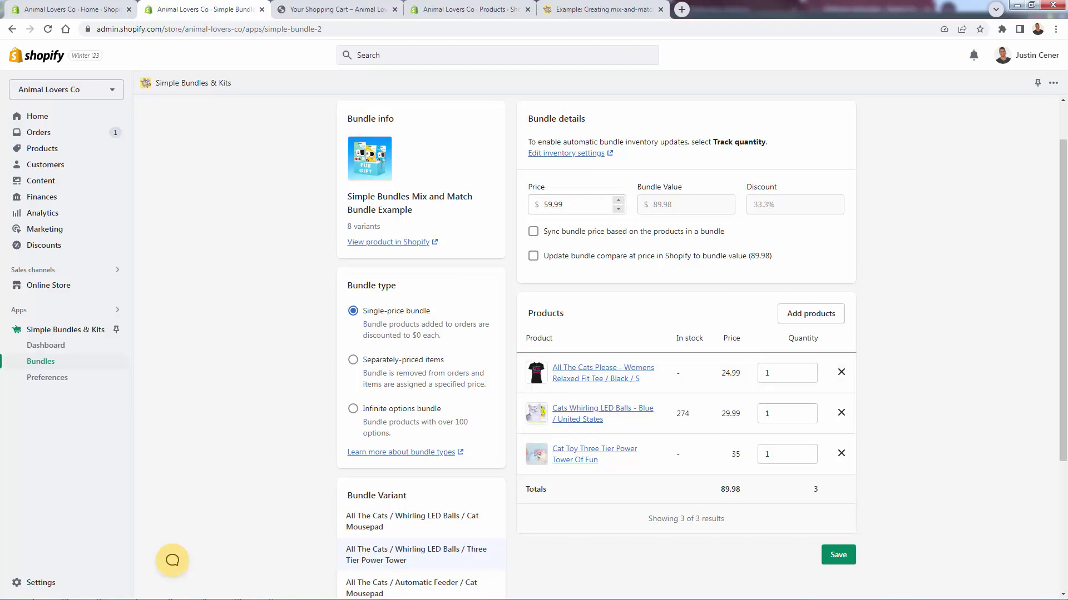
left_click(315, 9)
key("ctrl+shift+Tab")
Look over the app dashboard's bundle inspiration links and the full list of bundle variants.
left_click(42, 361)
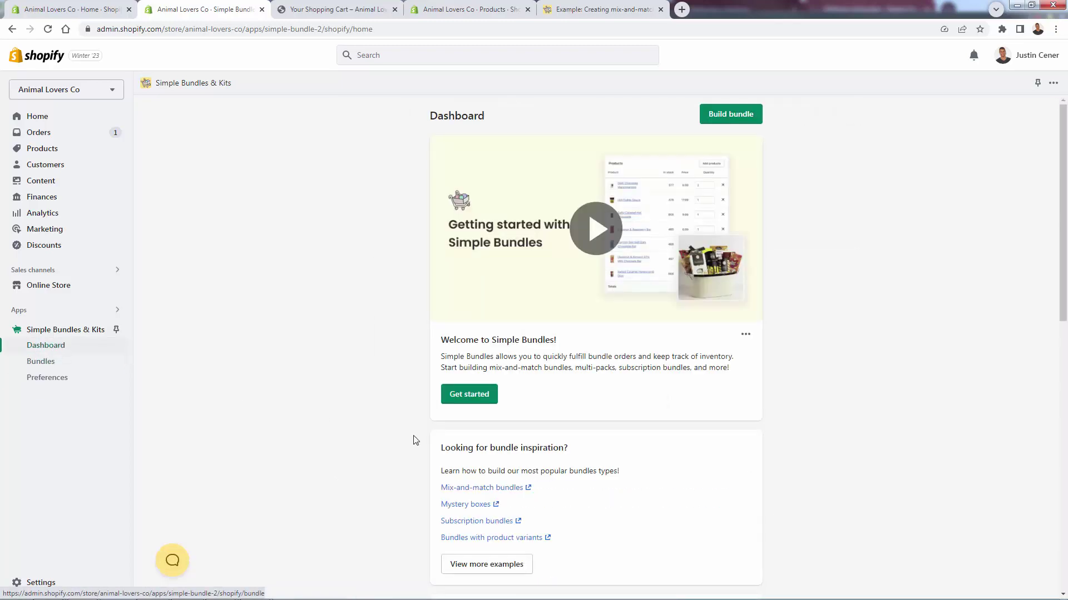
scroll(468, 459, "down", 1)
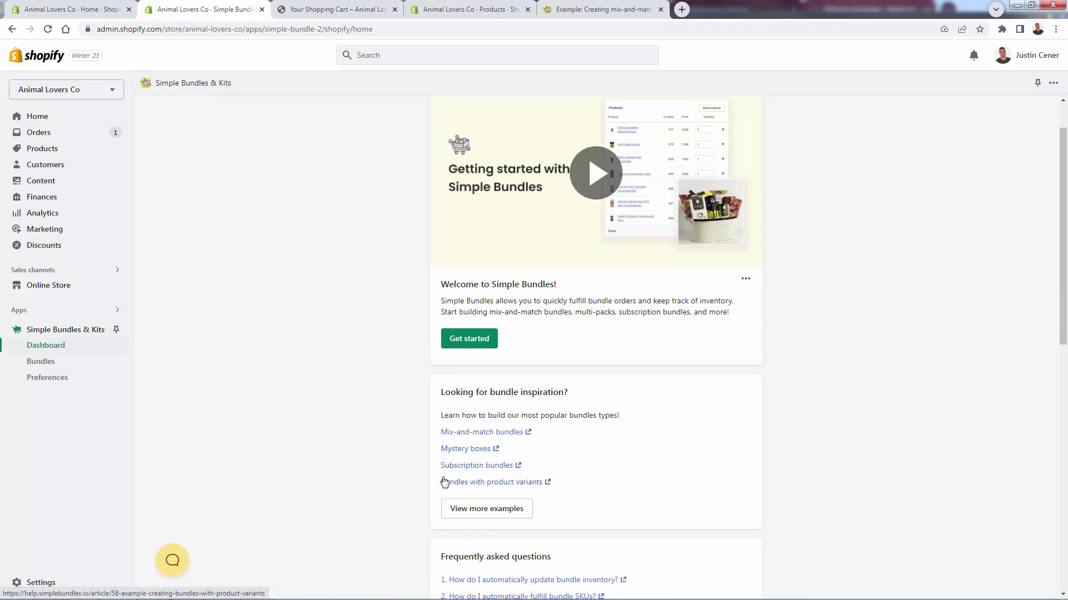
left_click(56, 367)
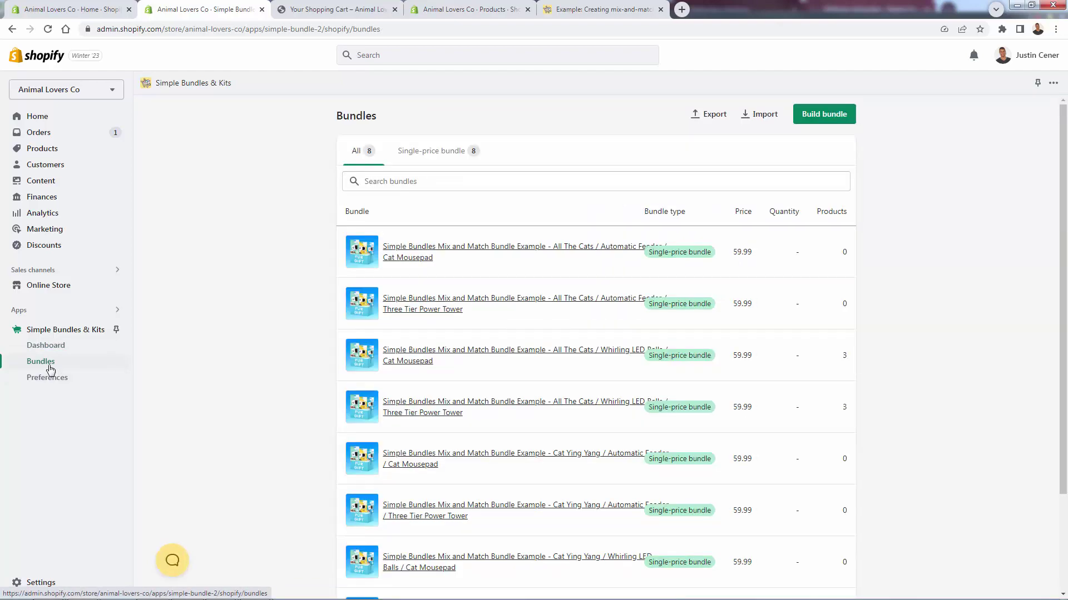
scroll(269, 321, "down", 3)
scroll(267, 328, "up", 3)
Examine the app preferences, including theme settings and subscription plan usage, and return to the dashboard.
left_click(78, 378)
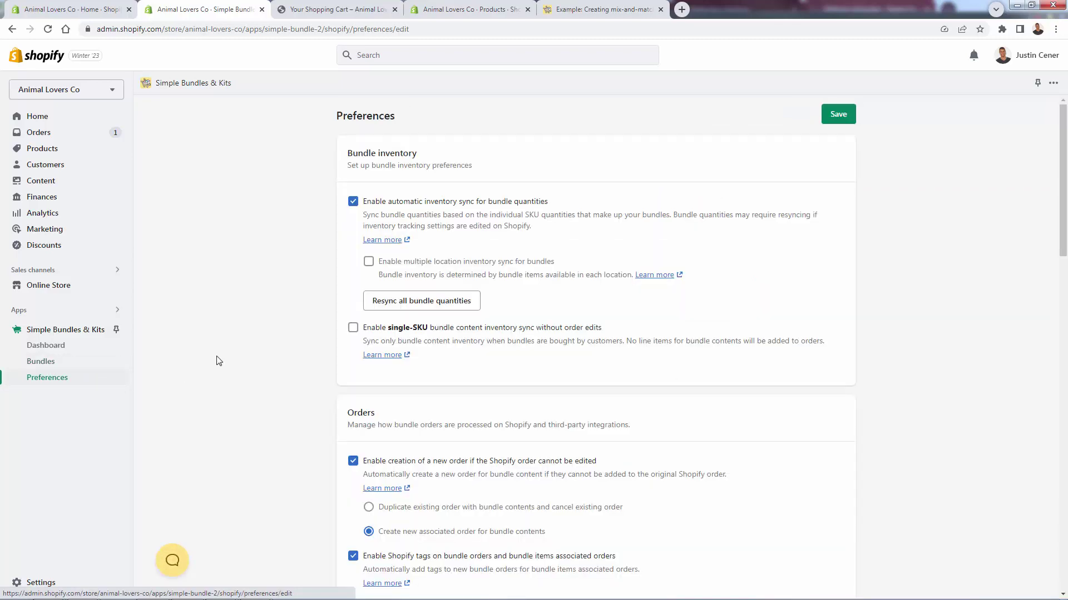
scroll(217, 363, "down", 20)
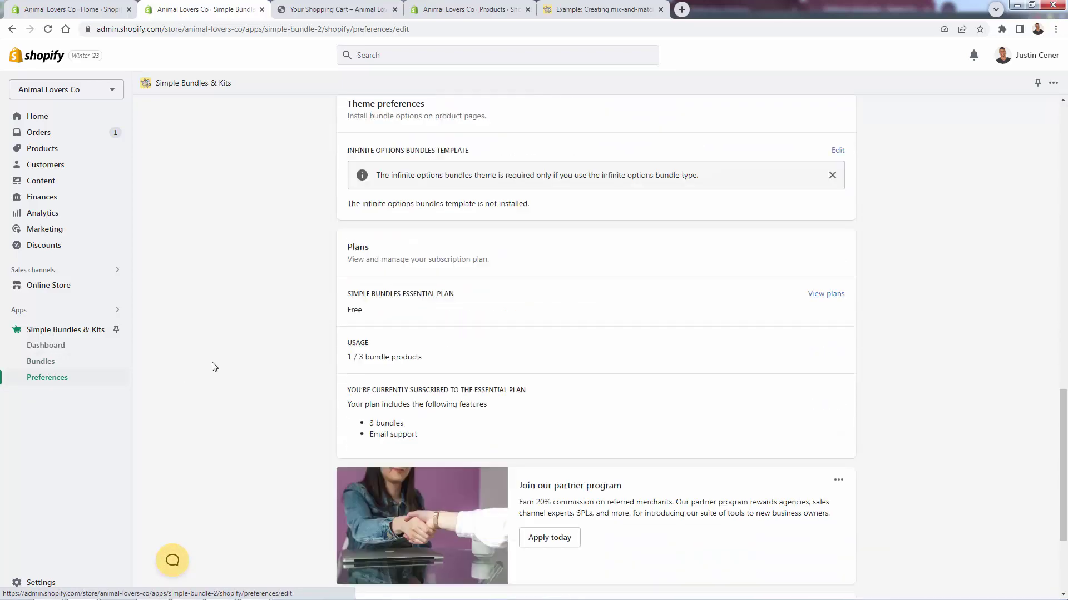
scroll(212, 367, "up", 4)
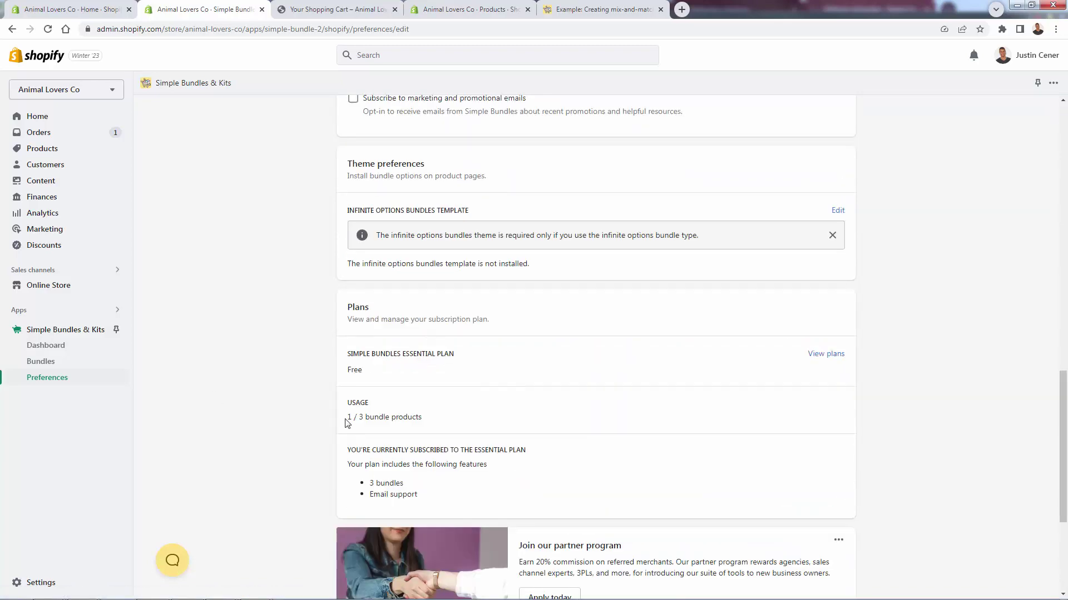
left_click(78, 348)
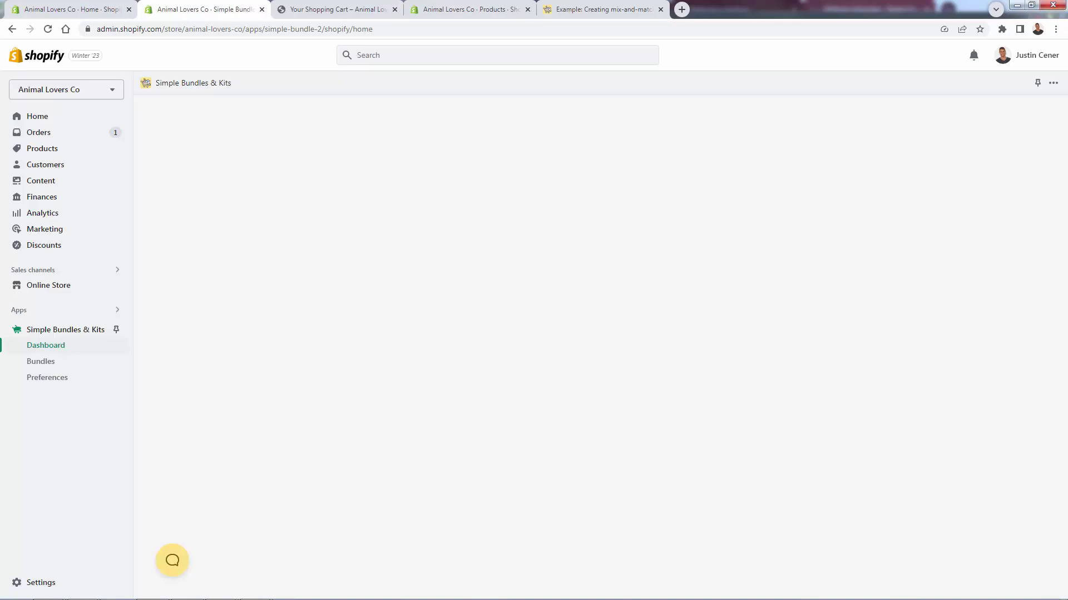
Reopen the bundle's storefront product page from the cart and return to the Simple Bundles & Kits dashboard.
key("ctrl+Tab")
key("ctrl+Tab")
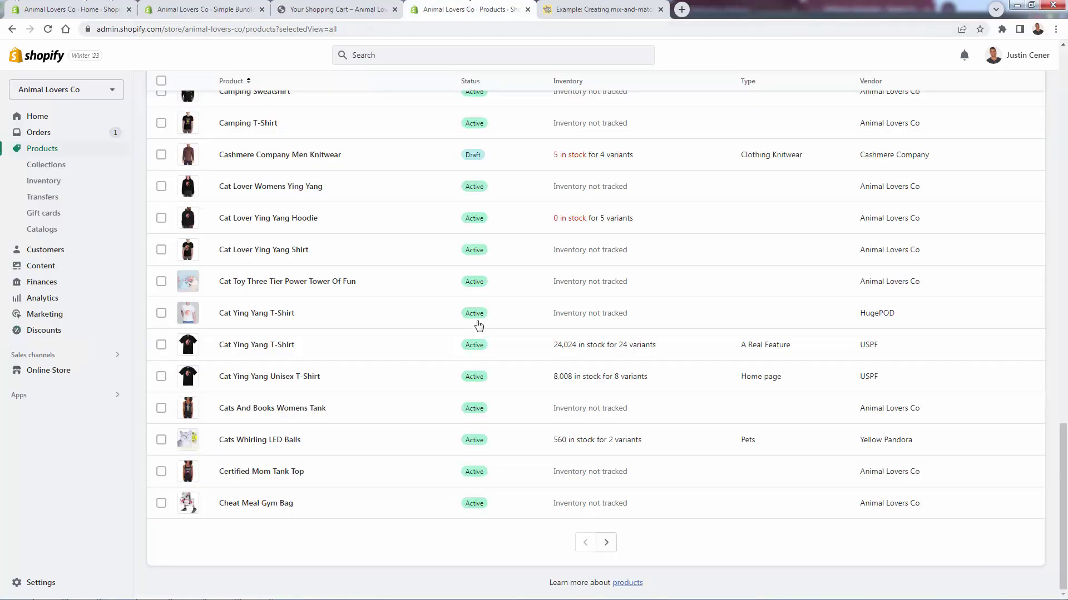
key("ctrl+Tab")
left_click(367, 4)
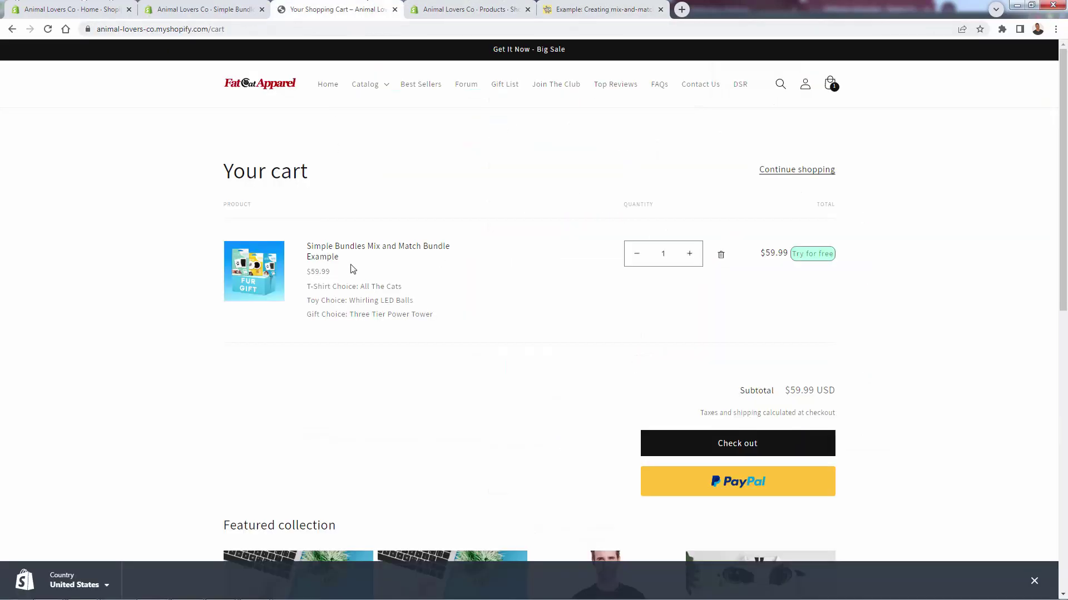
left_click(349, 247)
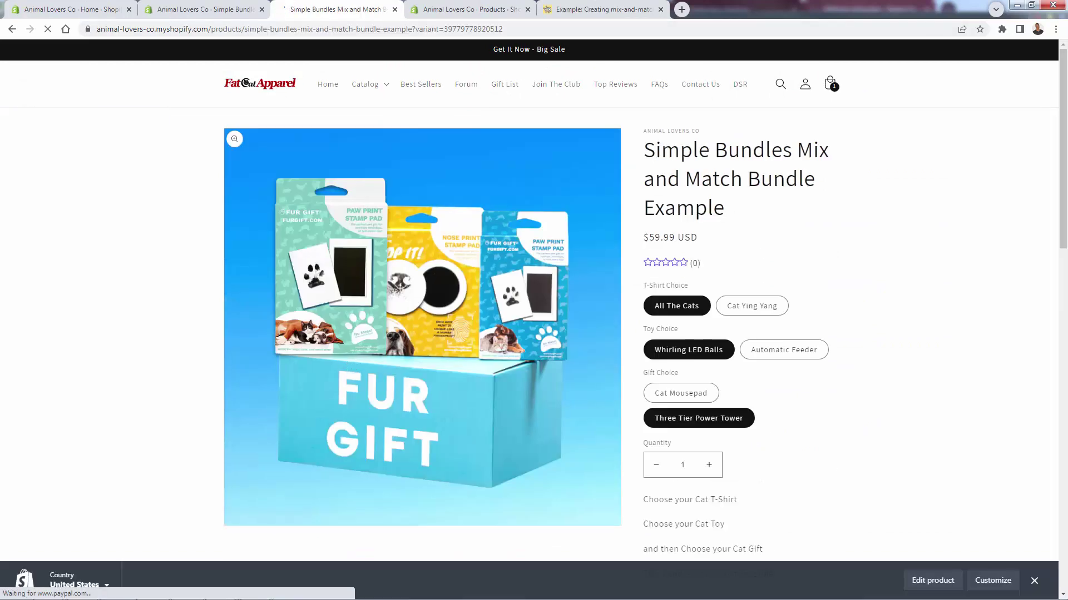
left_click(210, 5)
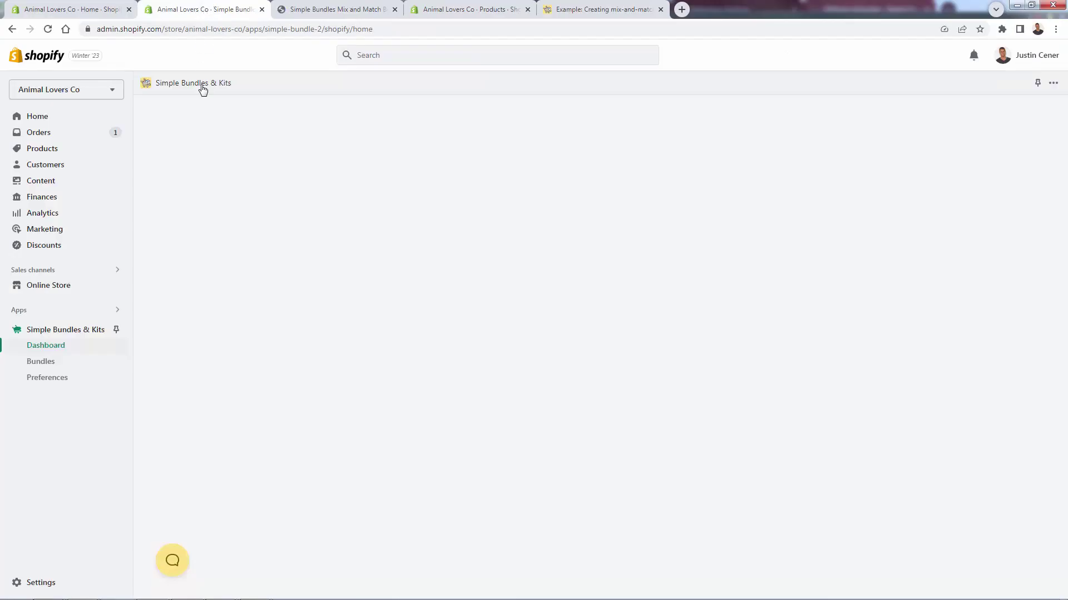